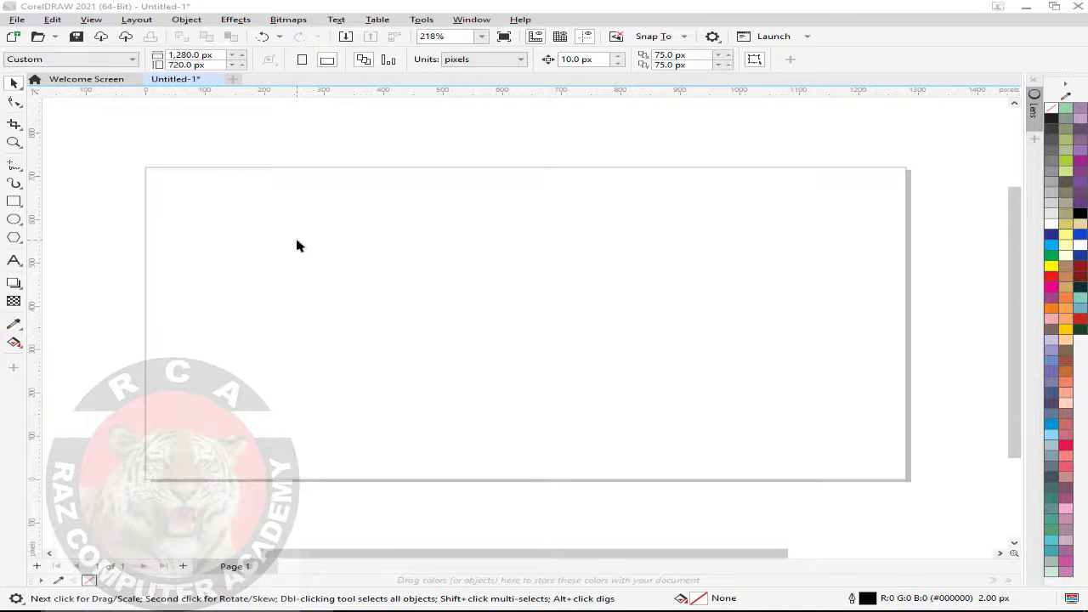
# Import the picture children-817368_1920 and place it over the page at about 1,067 by 701 px
pyautogui.rightClick(306, 234)
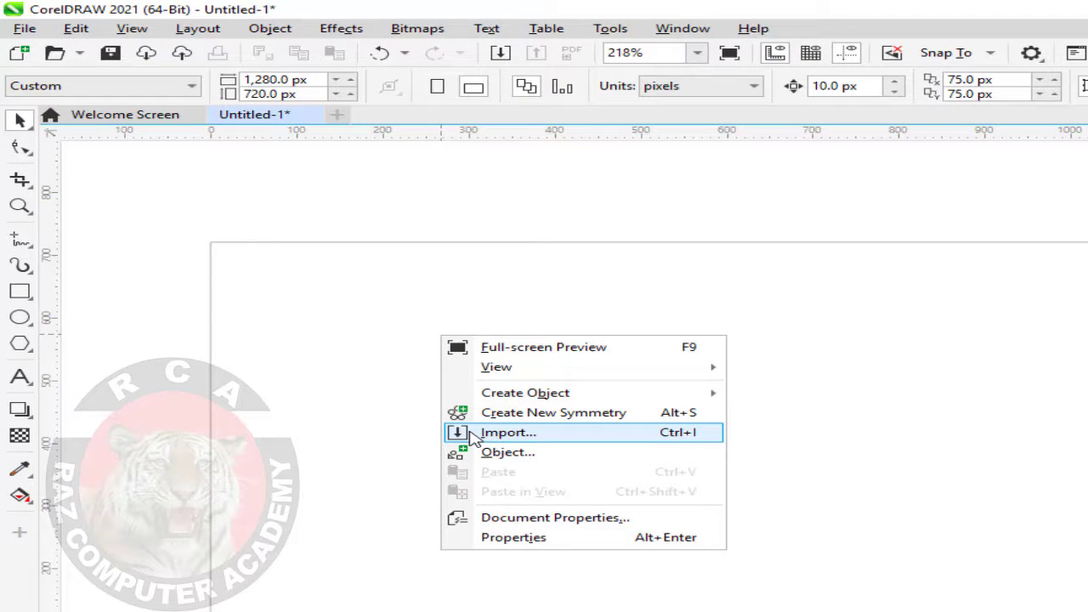
pyautogui.click(502, 431)
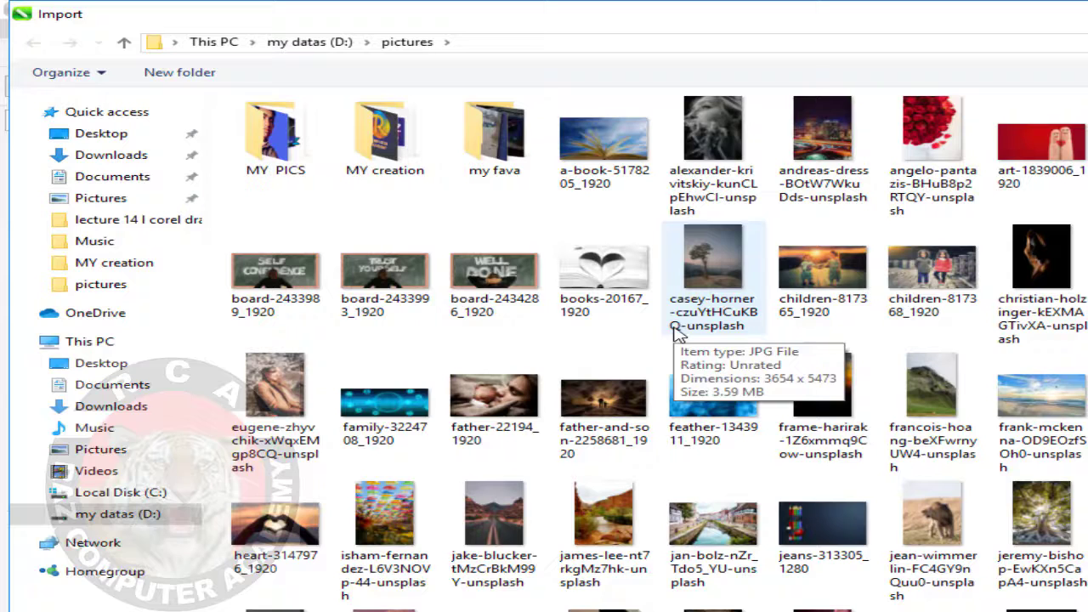
pyautogui.click(920, 281)
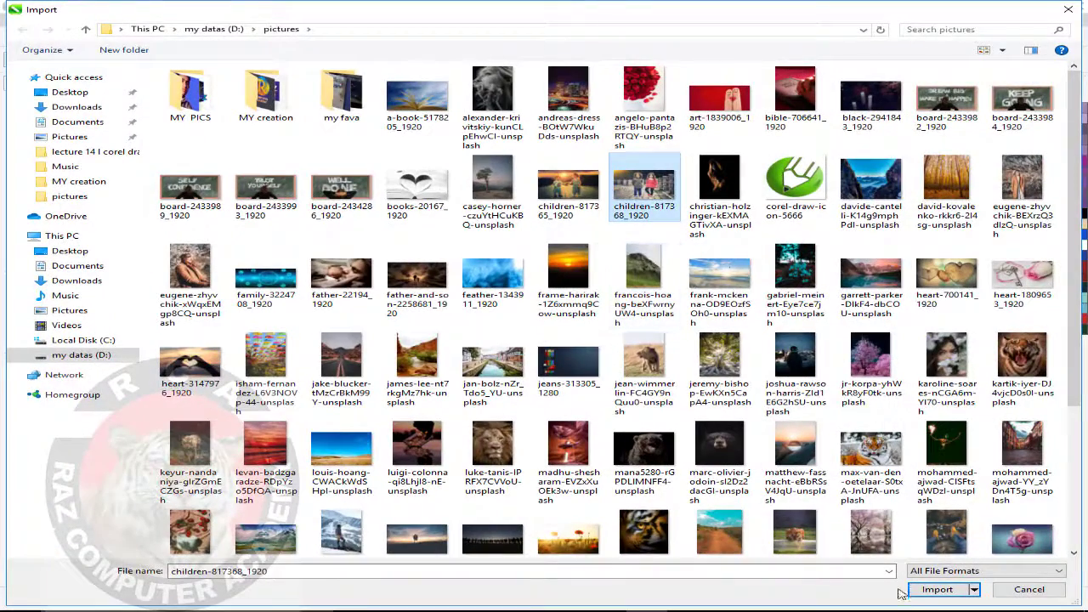
pyautogui.click(935, 589)
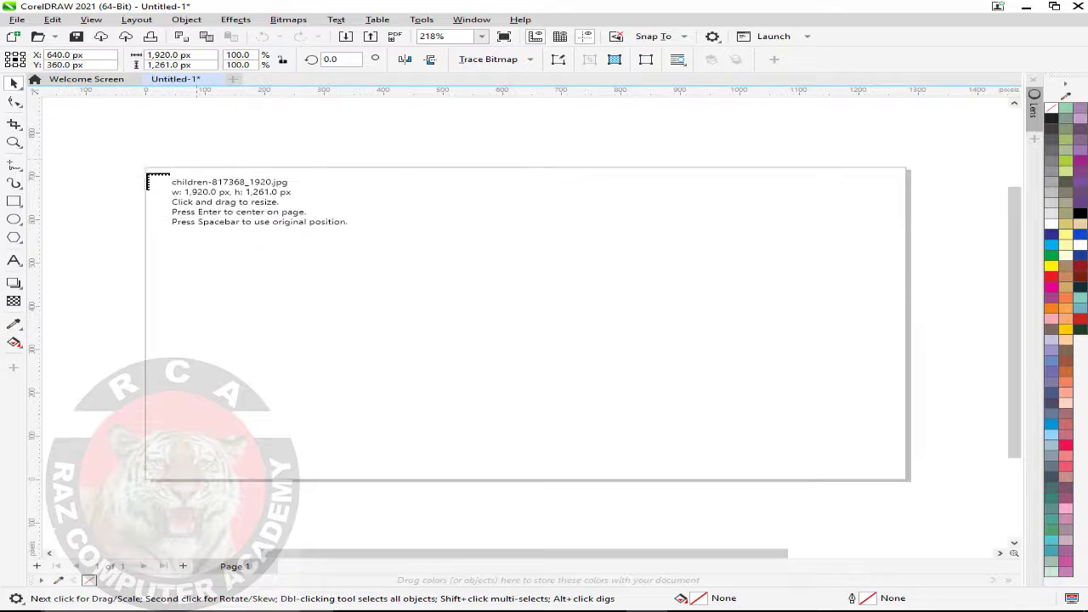
pyautogui.moveTo(147, 173); pyautogui.dragTo(932, 506)
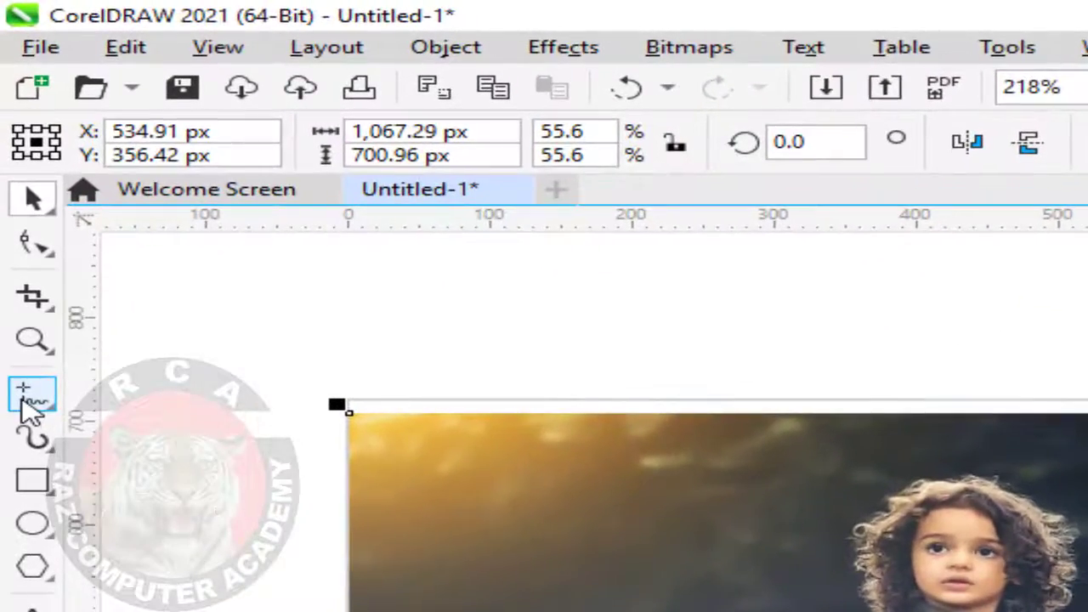
# Start a straight-segment Freehand outline around the curly-haired child's head, from the left shoulder over the hair to the right shoulder
pyautogui.click(26, 401)
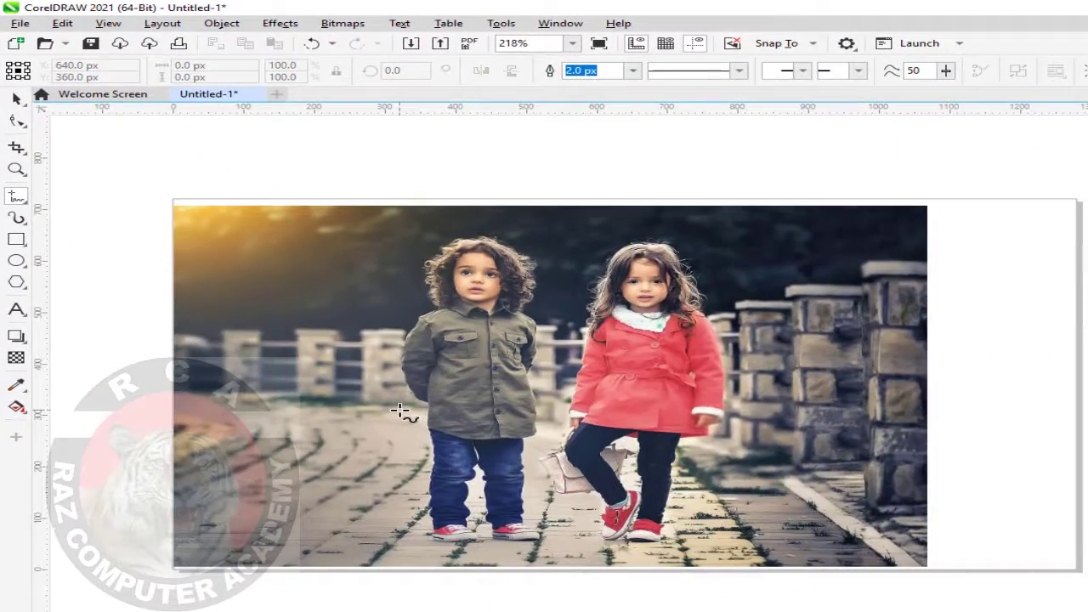
pyautogui.moveTo(378, 218); pyautogui.dragTo(555, 321)
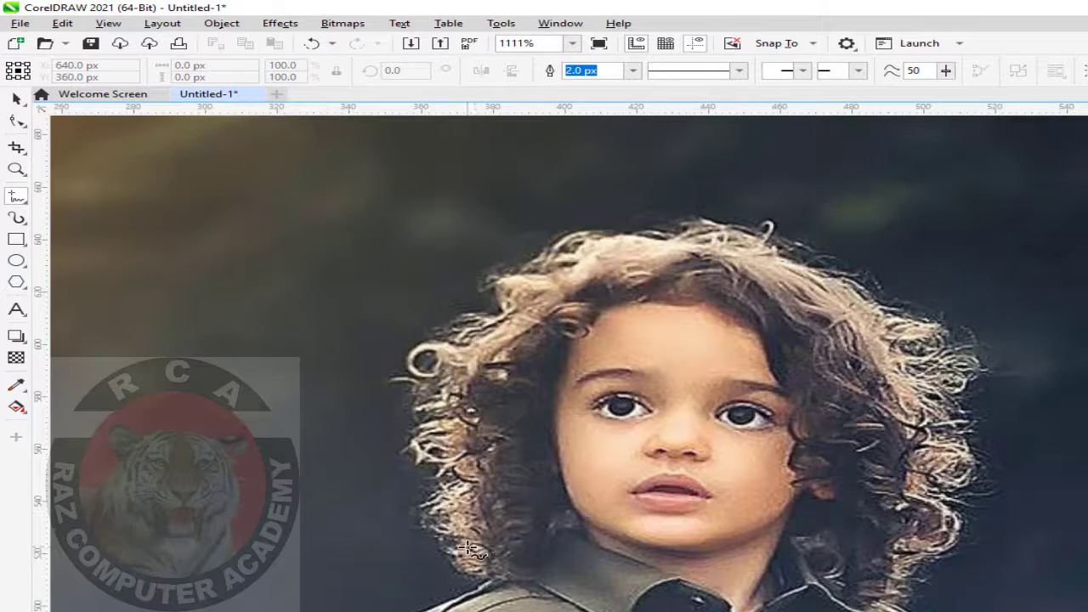
pyautogui.click(487, 587)
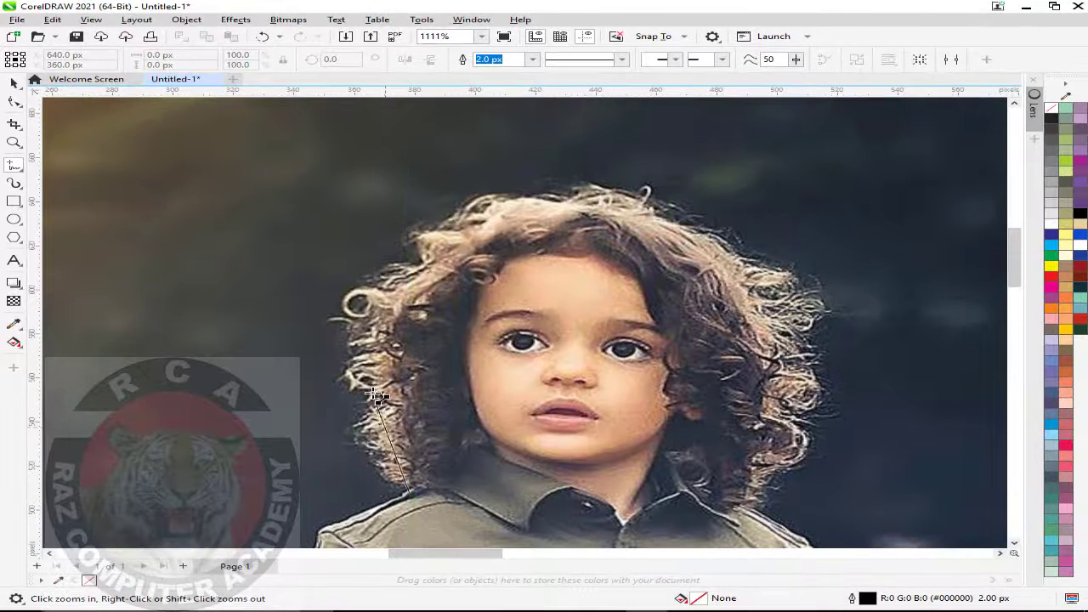
pyautogui.doubleClick(370, 337)
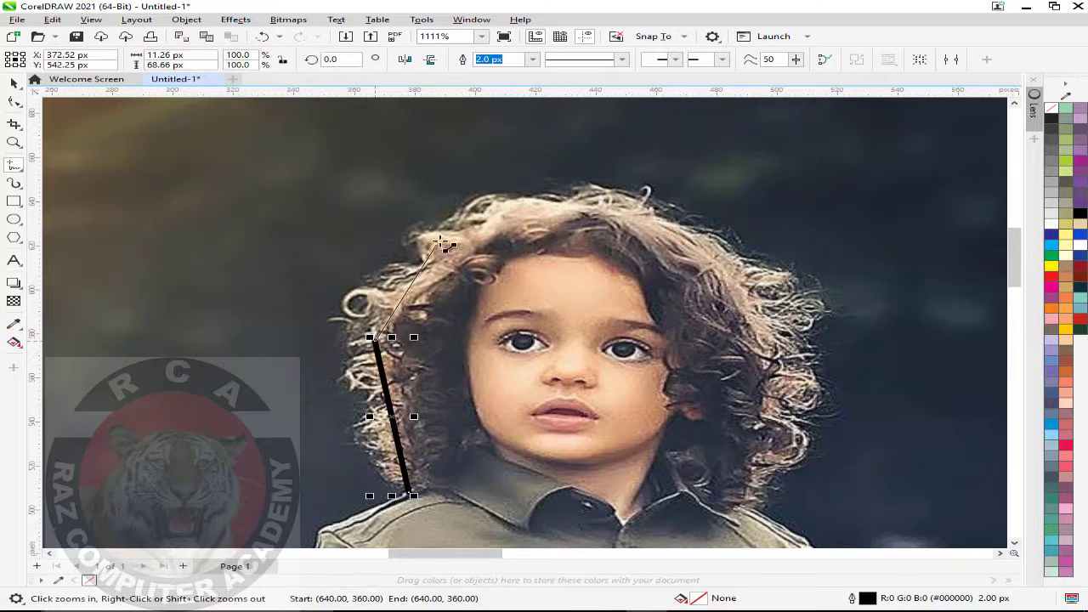
pyautogui.doubleClick(508, 205)
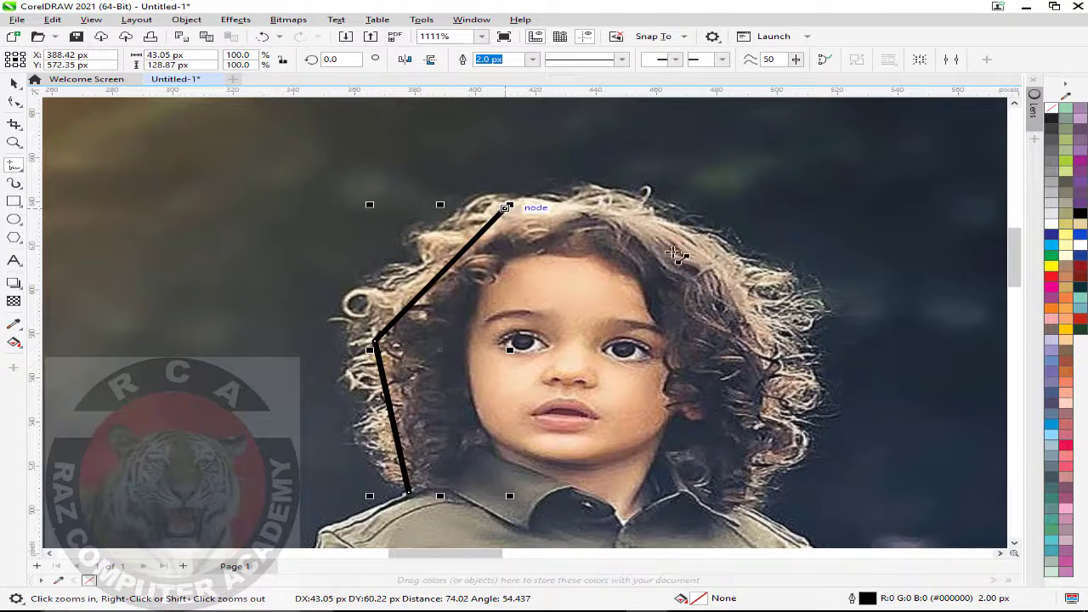
pyautogui.doubleClick(750, 352)
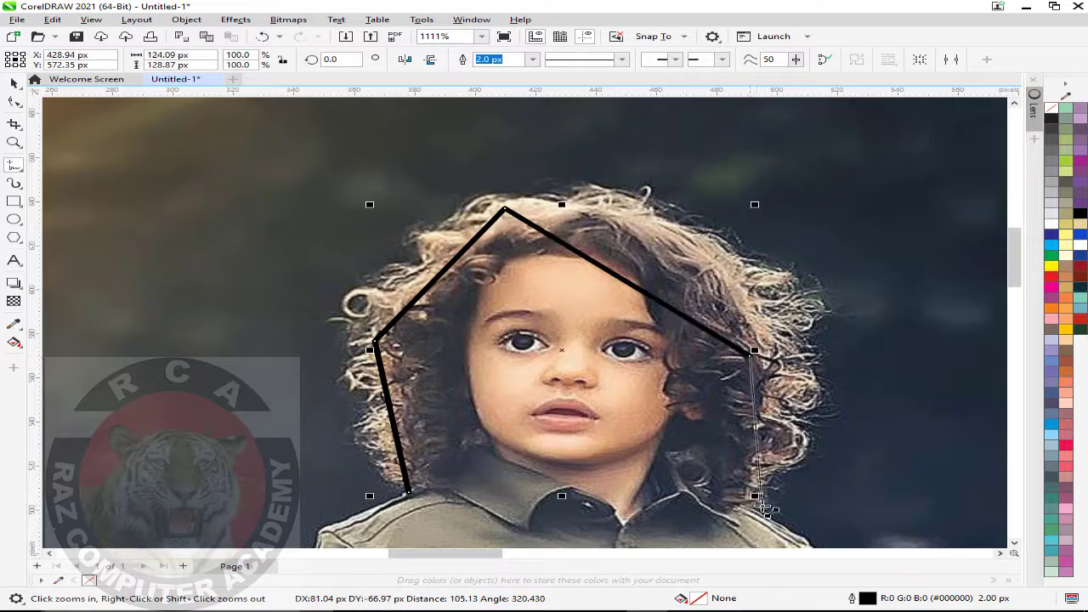
pyautogui.doubleClick(741, 508)
# Continue the outline over the right shoulder, along the sleeve and down the shirt's right side to the top of the jeans
pyautogui.doubleClick(804, 541)
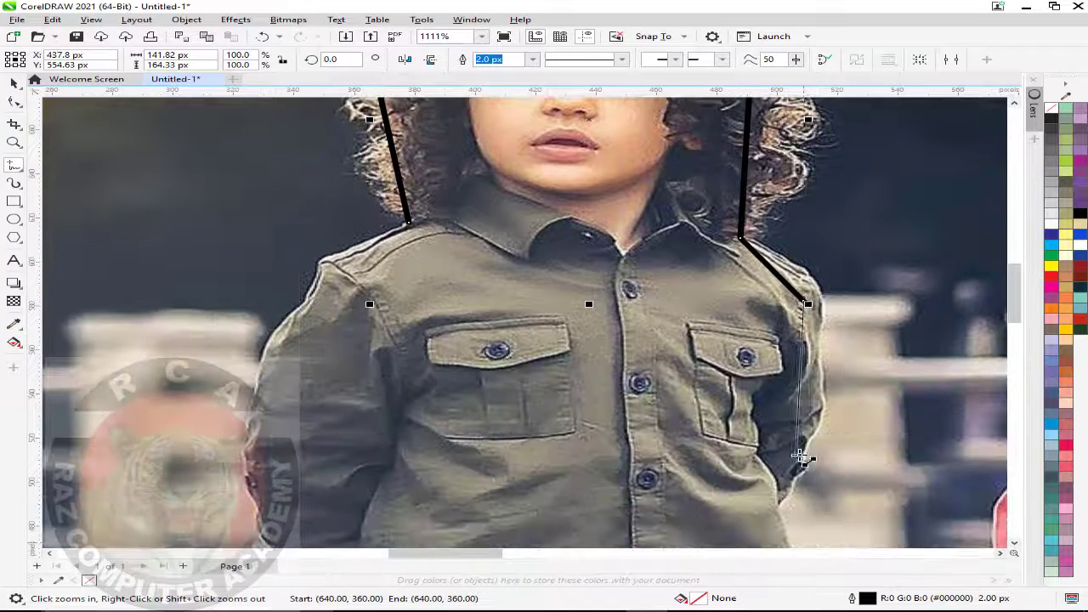
pyautogui.doubleClick(824, 392)
pyautogui.doubleClick(780, 504)
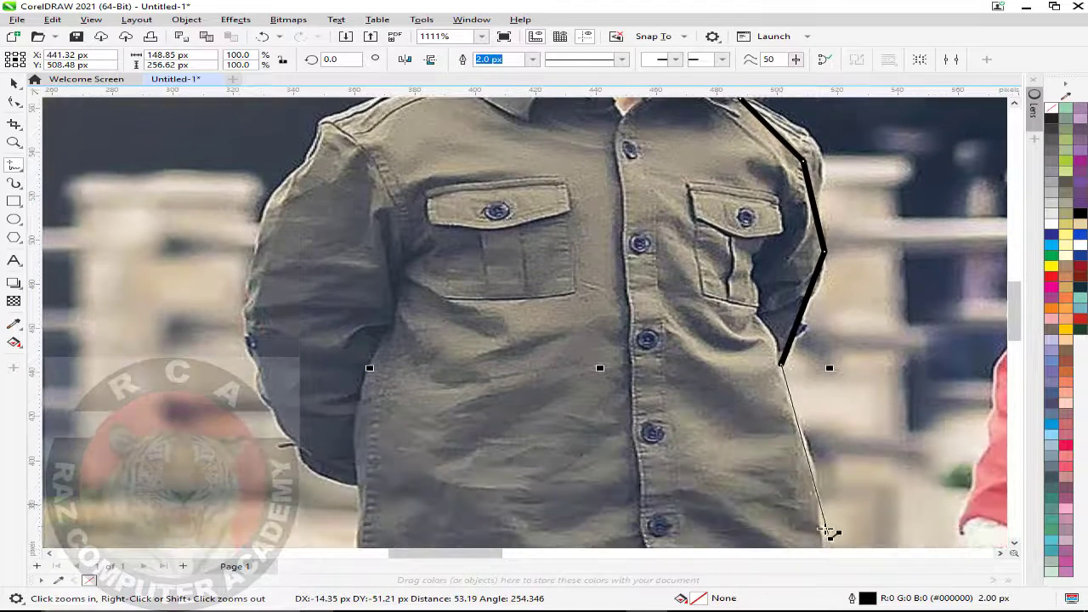
pyautogui.doubleClick(816, 526)
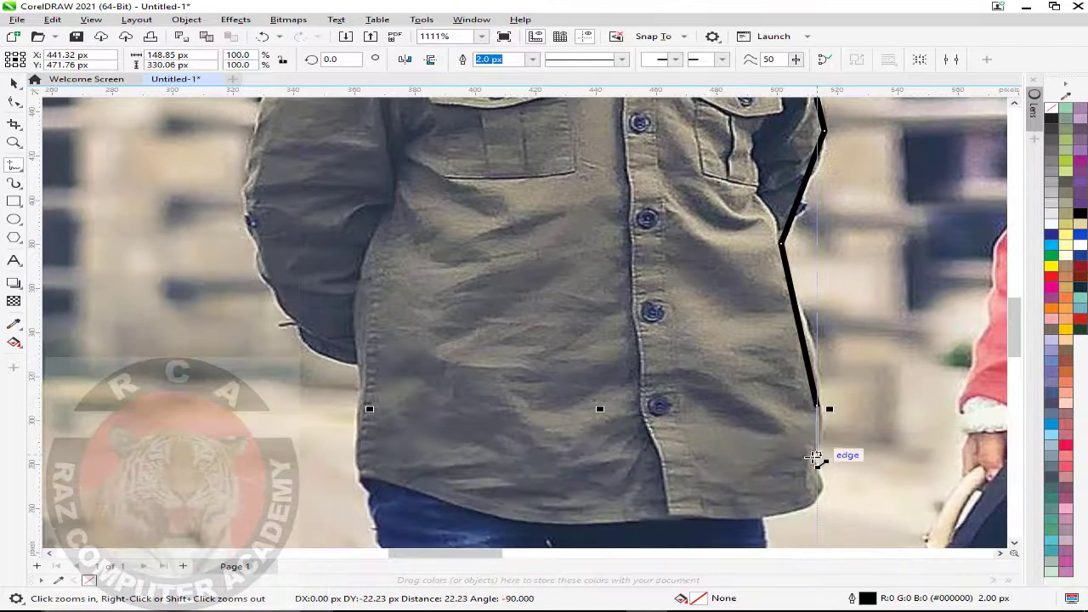
pyautogui.doubleClick(812, 459)
pyautogui.doubleClick(817, 500)
pyautogui.doubleClick(762, 525)
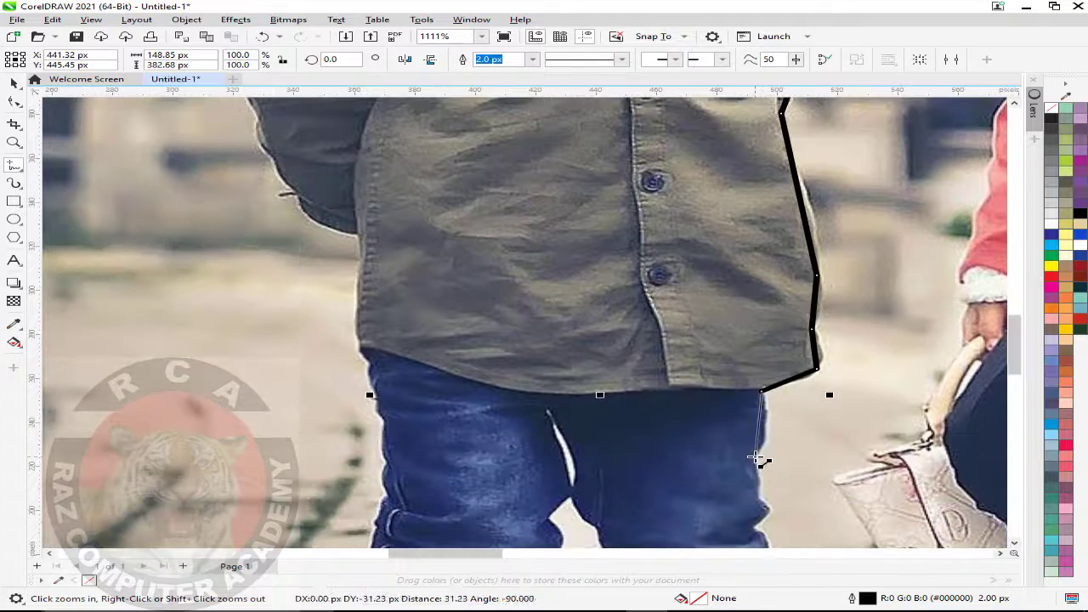
# Trace the outer edge of the right jeans leg in short segments, following its folds down to the shoe
pyautogui.doubleClick(756, 457)
pyautogui.doubleClick(764, 508)
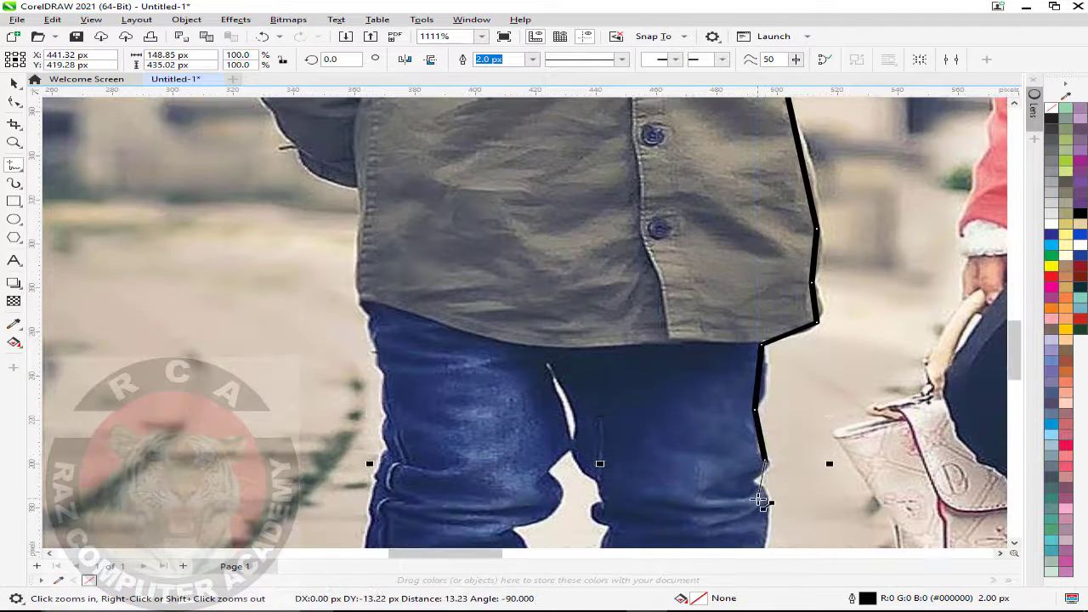
pyautogui.doubleClick(752, 480)
pyautogui.doubleClick(764, 490)
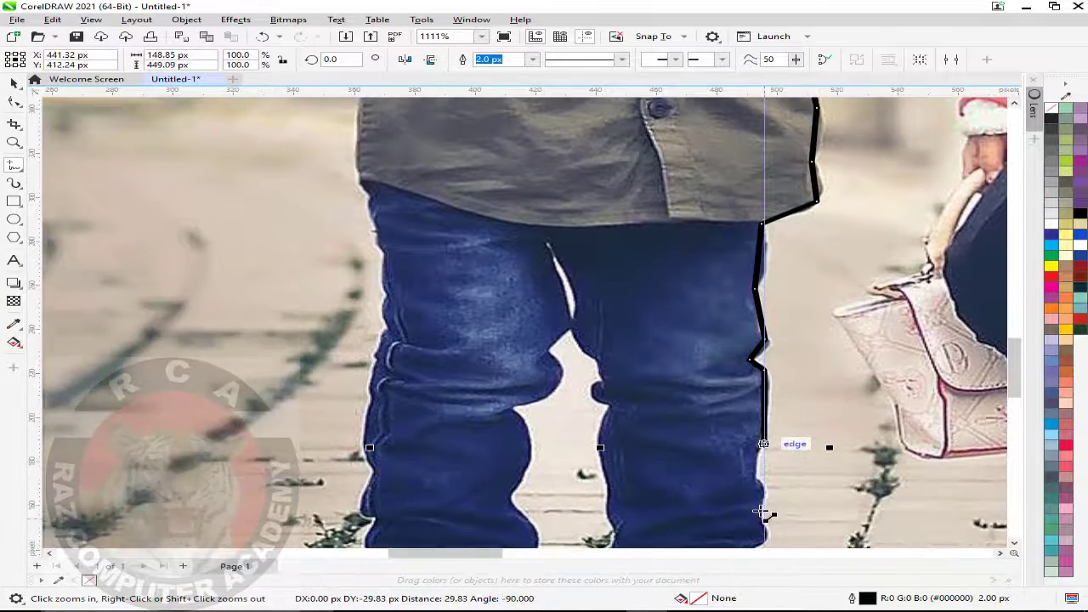
pyautogui.click(755, 450)
pyautogui.click(755, 470)
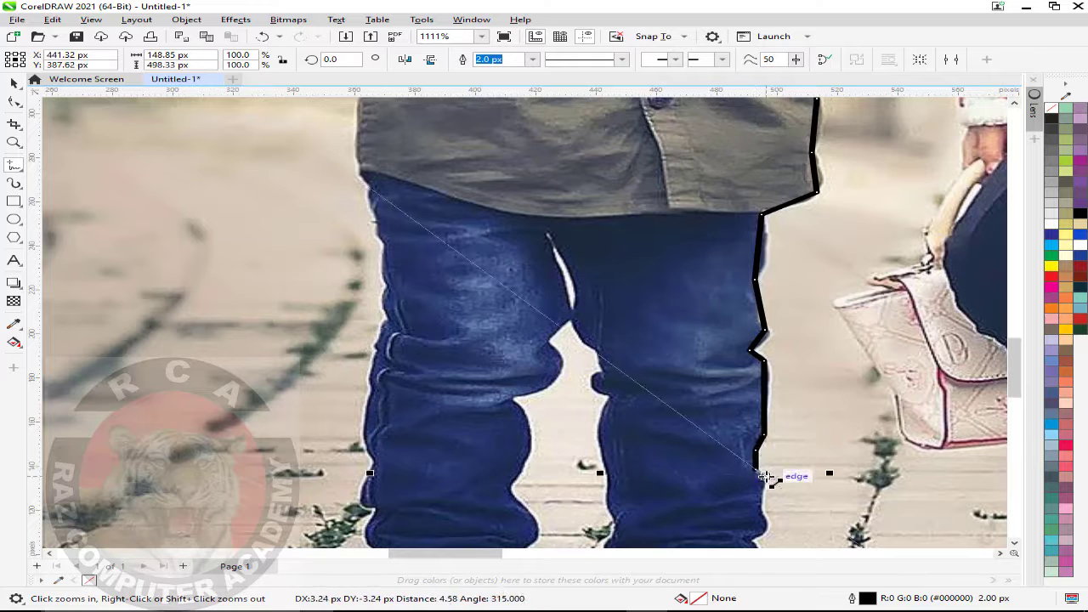
pyautogui.click(766, 476)
pyautogui.click(761, 508)
pyautogui.click(769, 521)
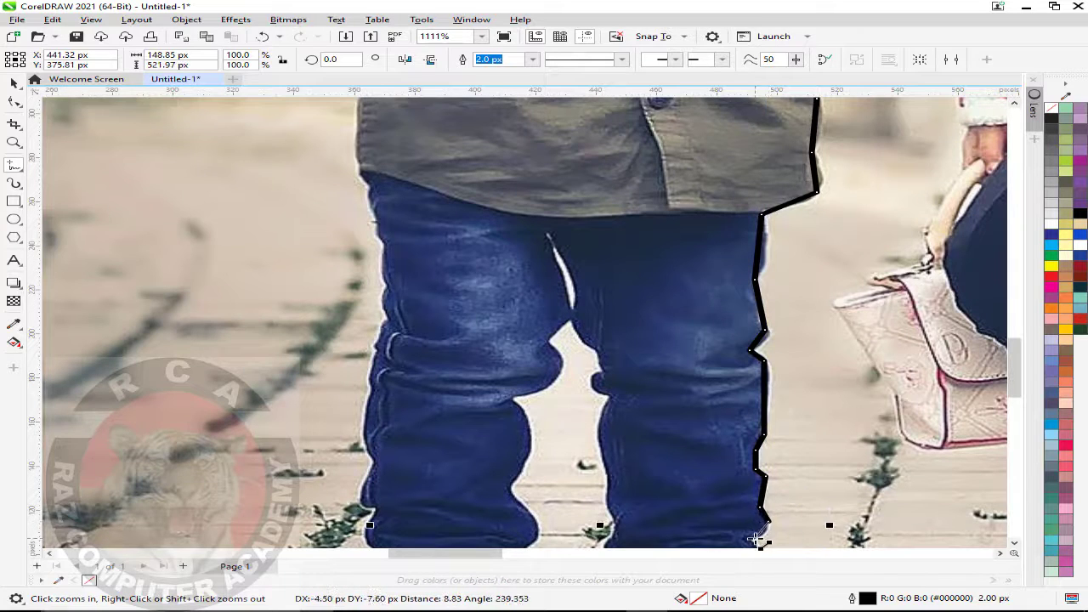
pyautogui.click(755, 538)
pyautogui.click(759, 539)
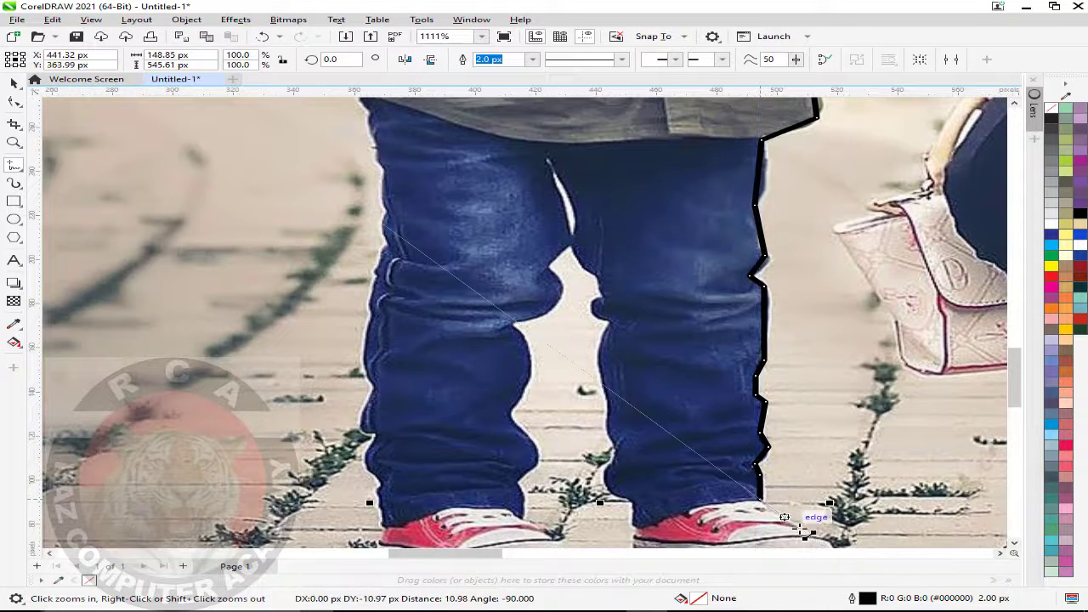
# Carry the outline around the right shoe and up the inner edge of that leg to the knee
pyautogui.click(830, 539)
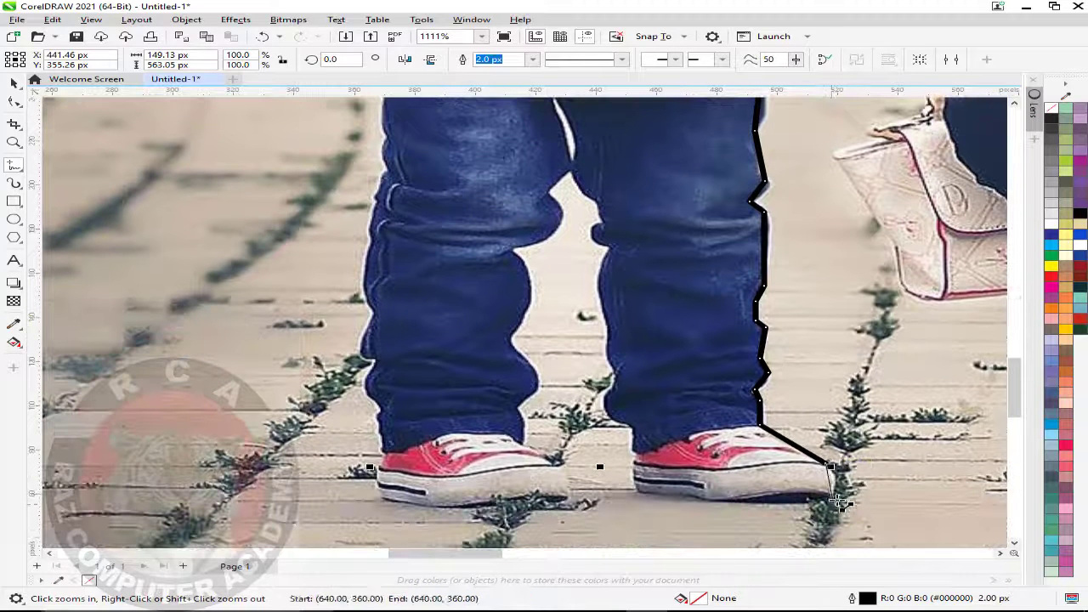
pyautogui.click(837, 499)
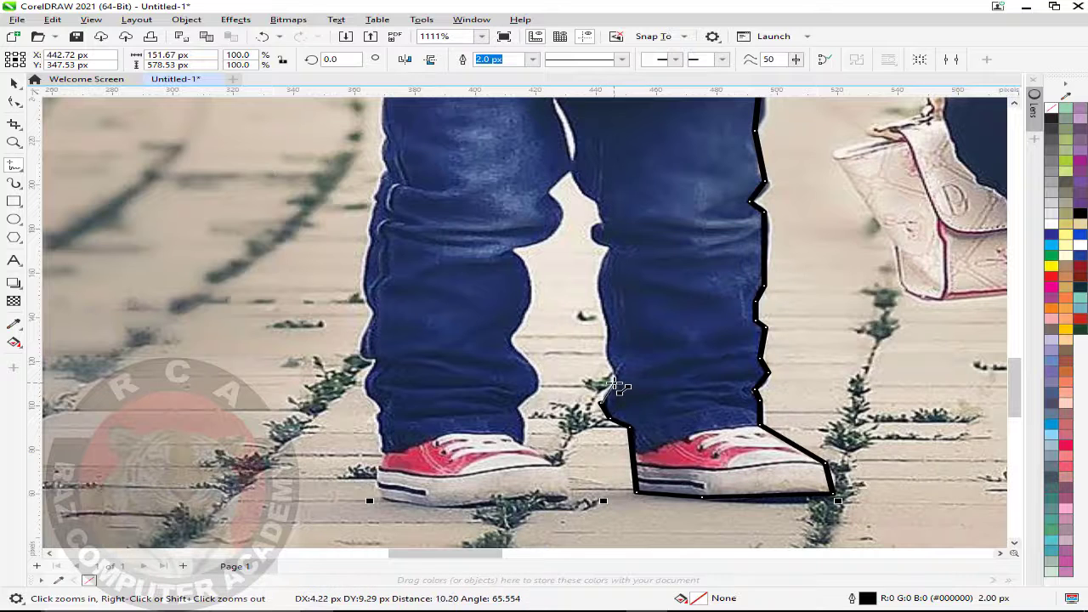
pyautogui.click(614, 387)
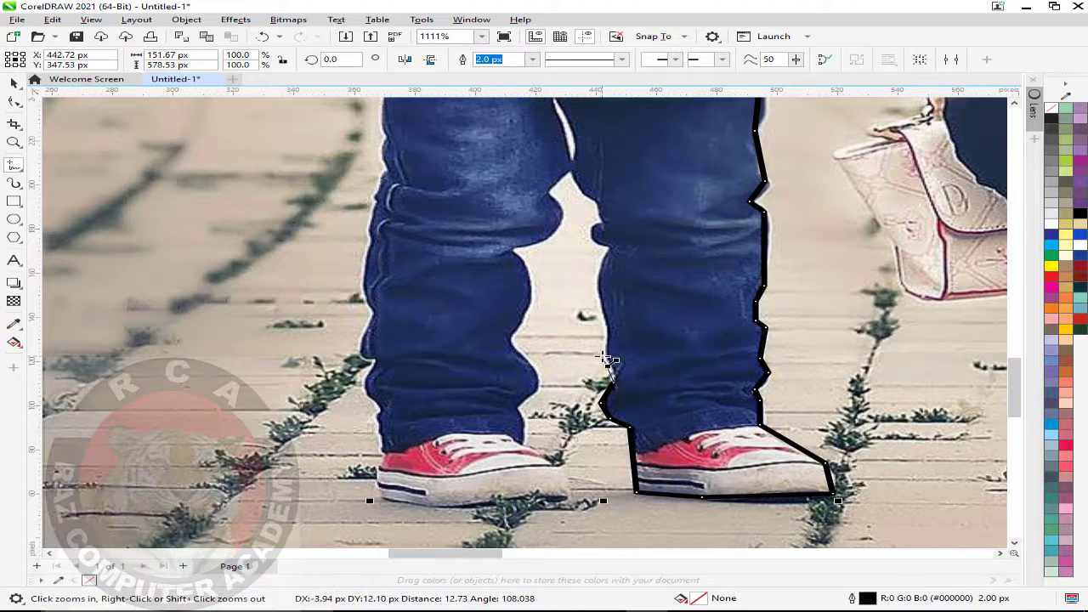
pyautogui.click(598, 242)
pyautogui.click(593, 222)
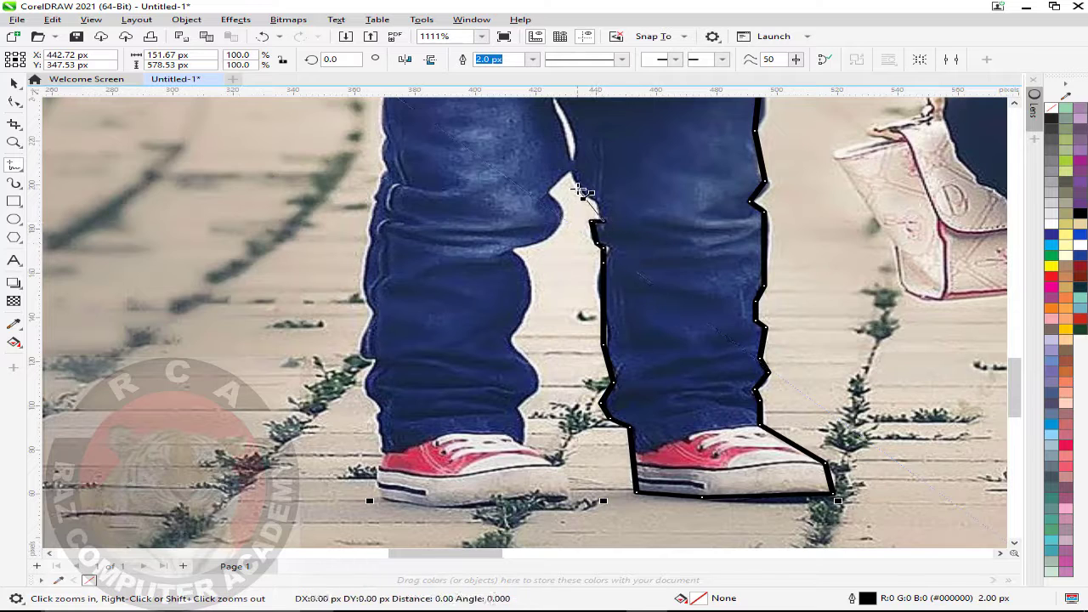
# Trace the inner edge of the left jeans leg from the gap between the legs down to the ankle
pyautogui.click(548, 198)
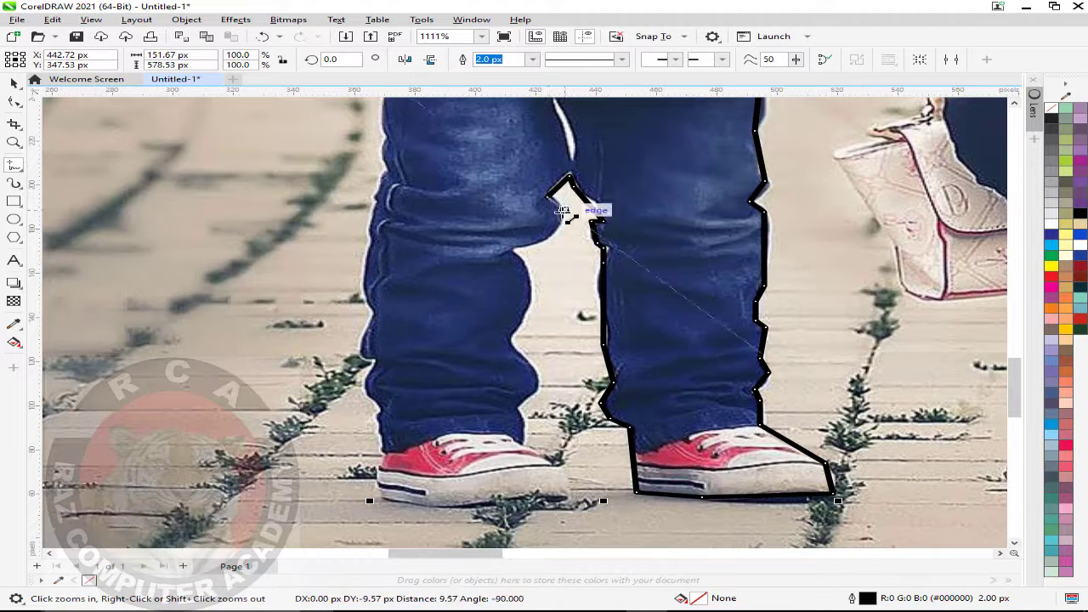
pyautogui.click(512, 250)
pyautogui.click(527, 260)
pyautogui.click(528, 310)
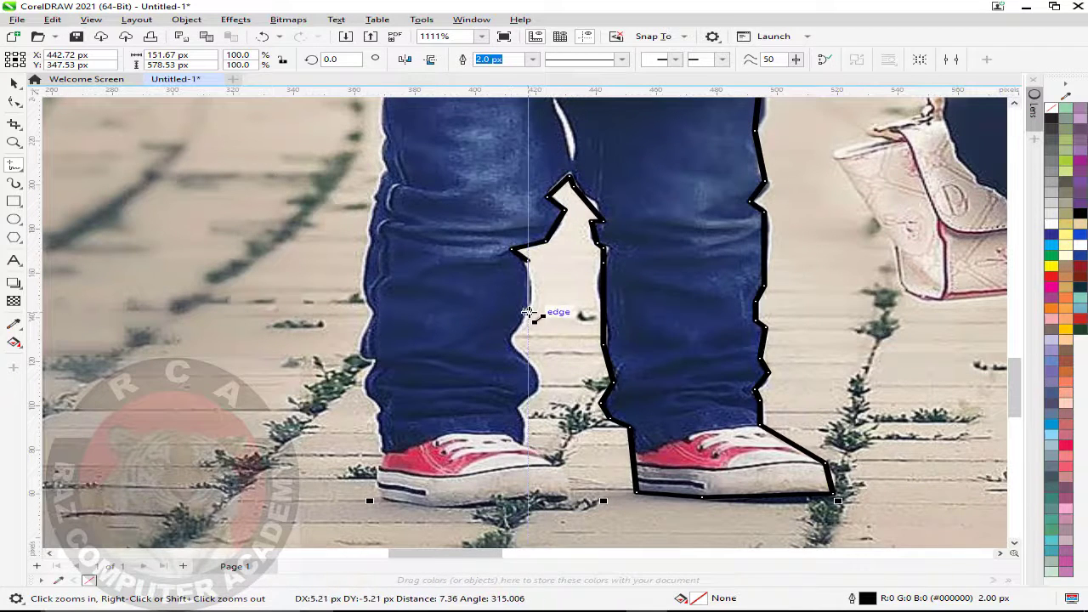
pyautogui.click(536, 387)
pyautogui.click(519, 414)
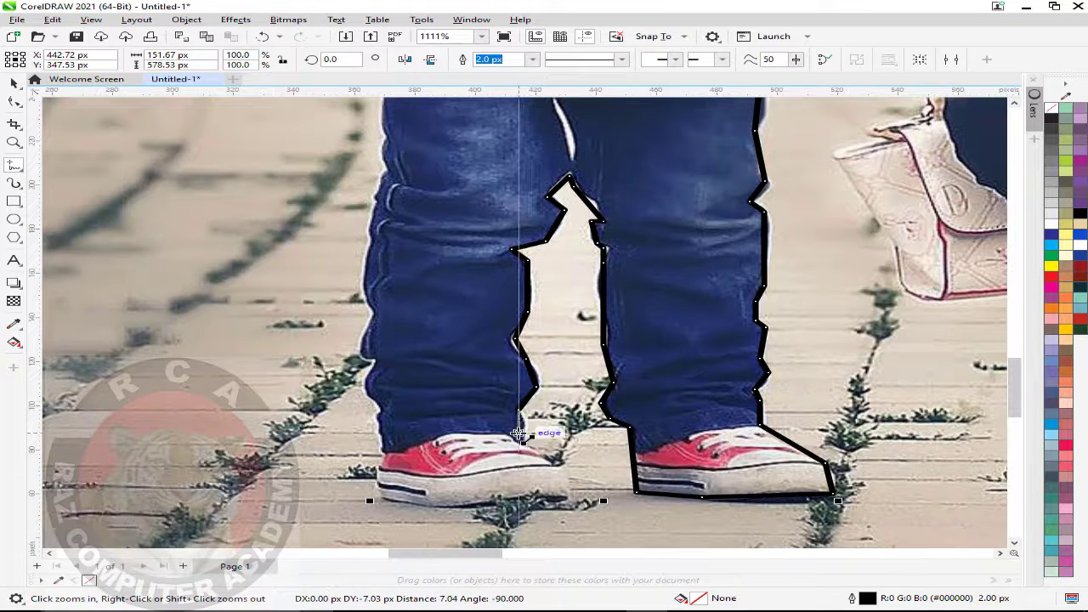
# Extend the outline around the toe, sole and heel of the left shoe
pyautogui.click(562, 467)
pyautogui.click(562, 504)
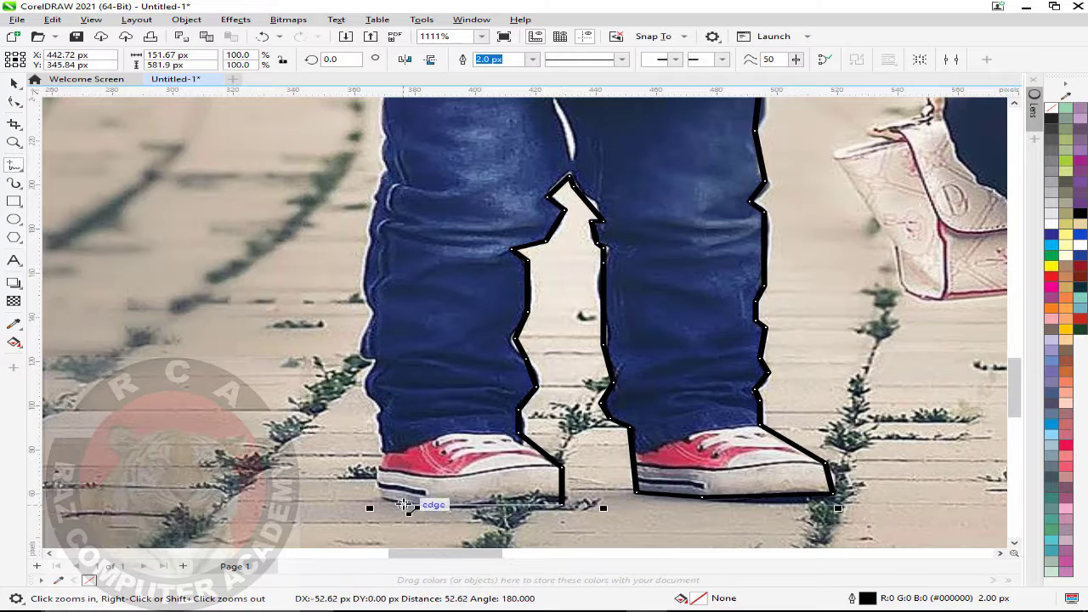
pyautogui.click(375, 500)
pyautogui.click(374, 455)
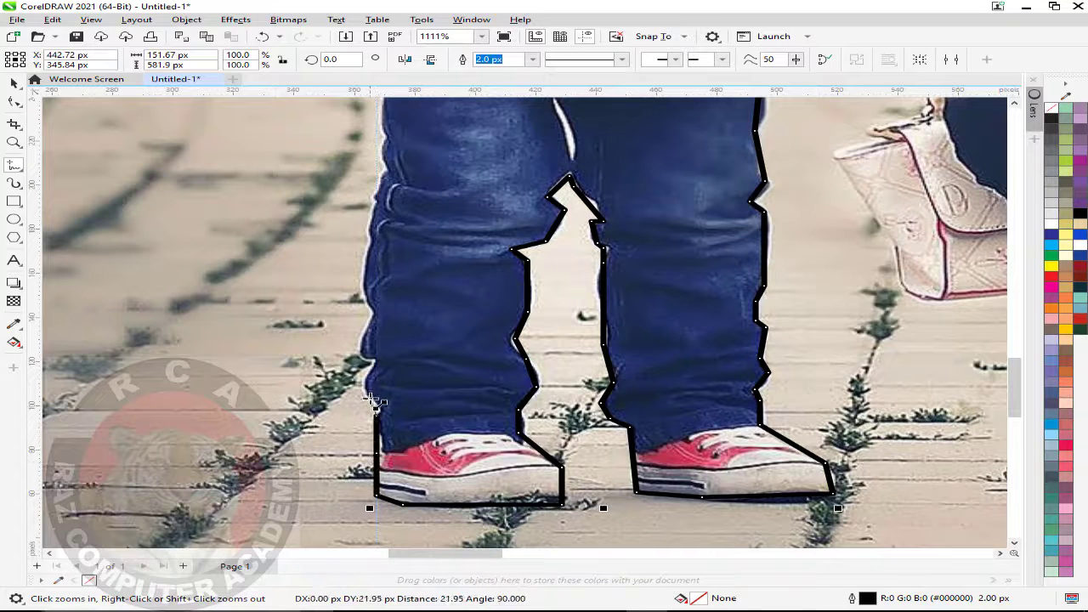
# Trace the outer edge of the left jeans leg upward from the ankle to the thigh
pyautogui.click(367, 396)
pyautogui.click(374, 366)
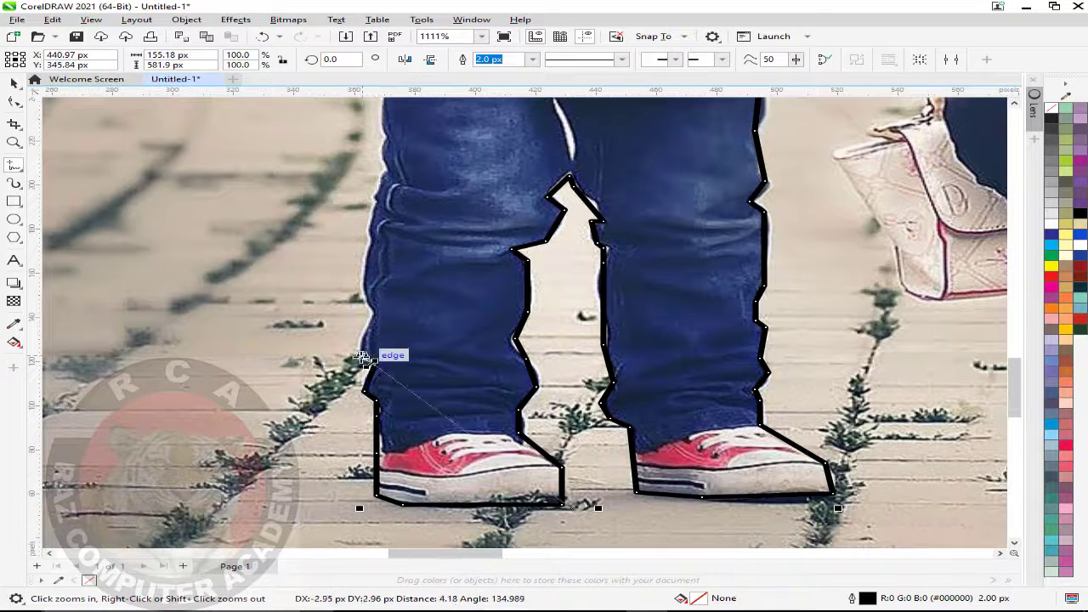
pyautogui.click(363, 355)
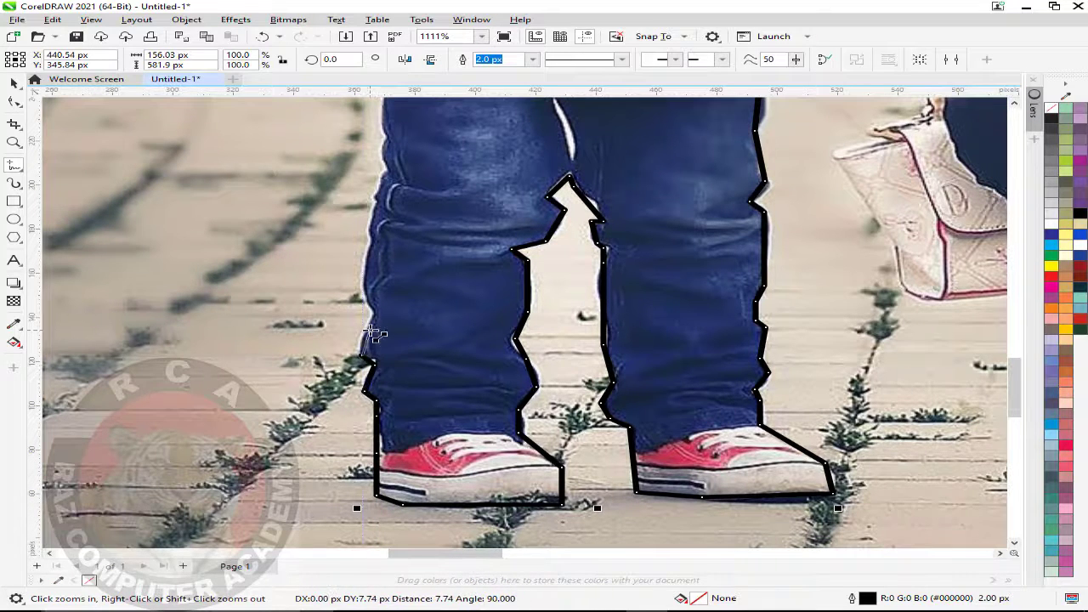
pyautogui.click(378, 199)
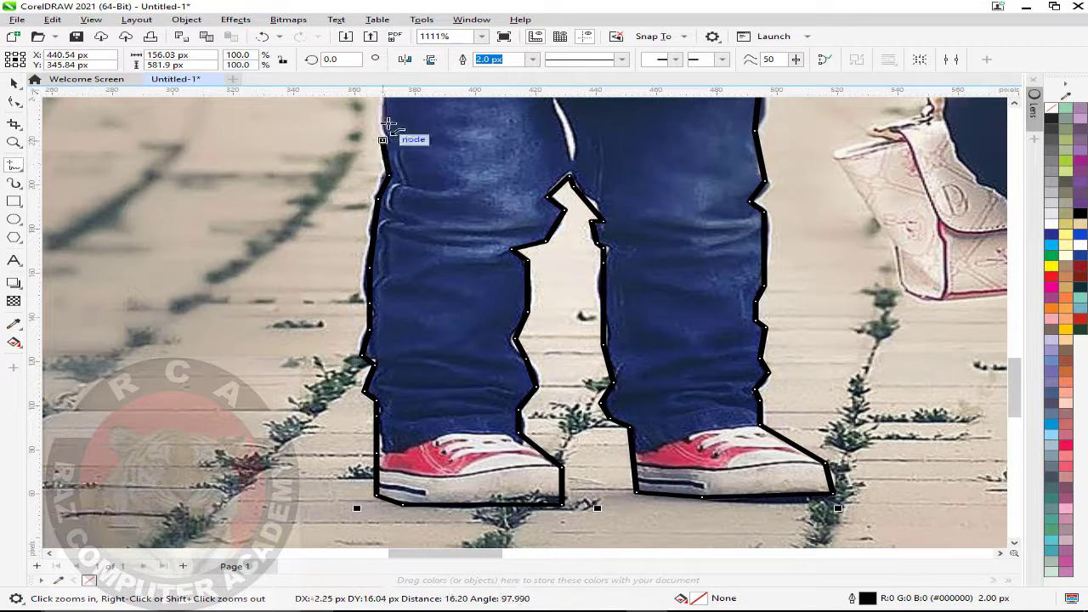
pyautogui.click(387, 122)
pyautogui.moveTo(389, 68)
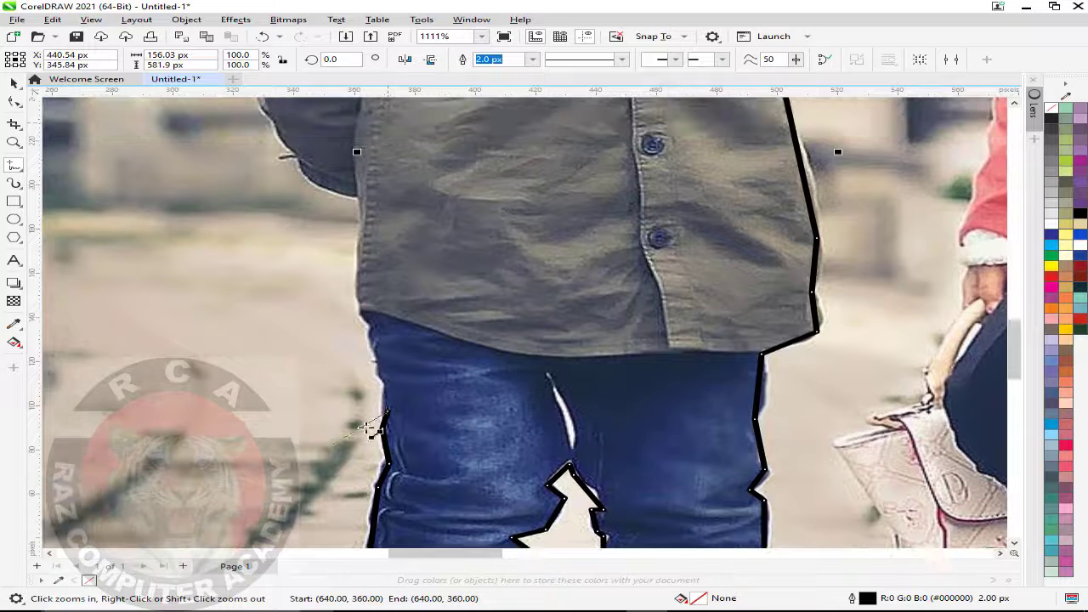
# Trace the outline up the left side of the shirt, sleeve and shoulder and close it at the neck
pyautogui.click(363, 312)
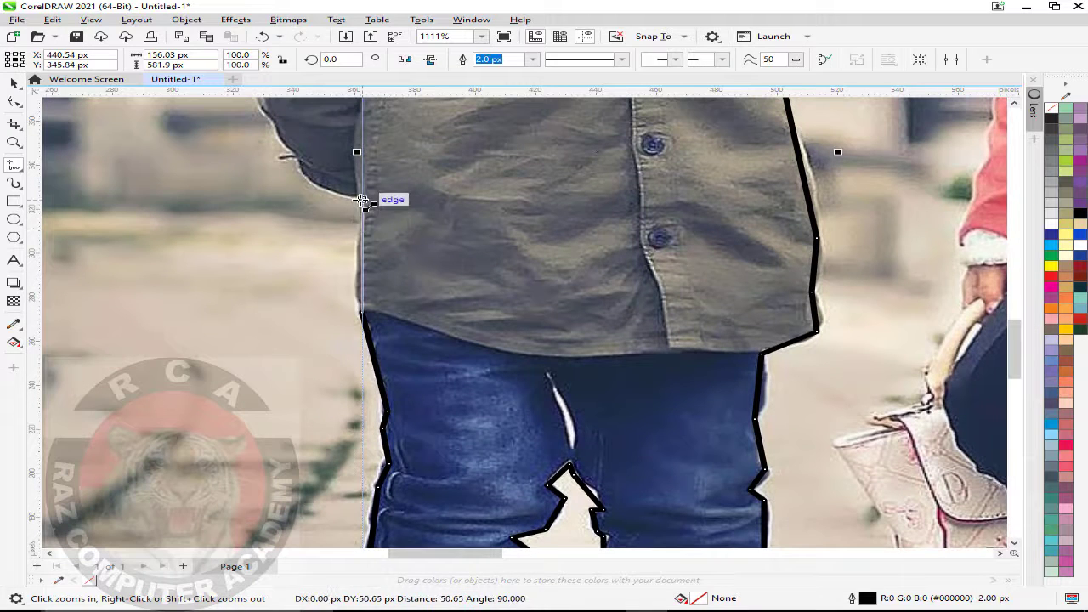
pyautogui.click(362, 200)
pyautogui.click(298, 177)
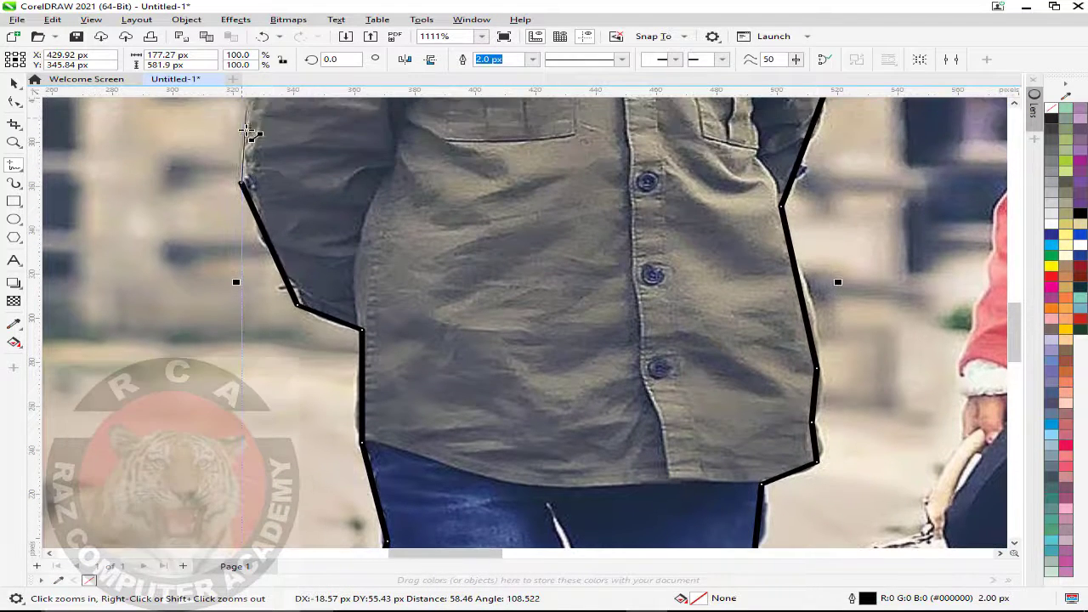
pyautogui.moveTo(267, 83)
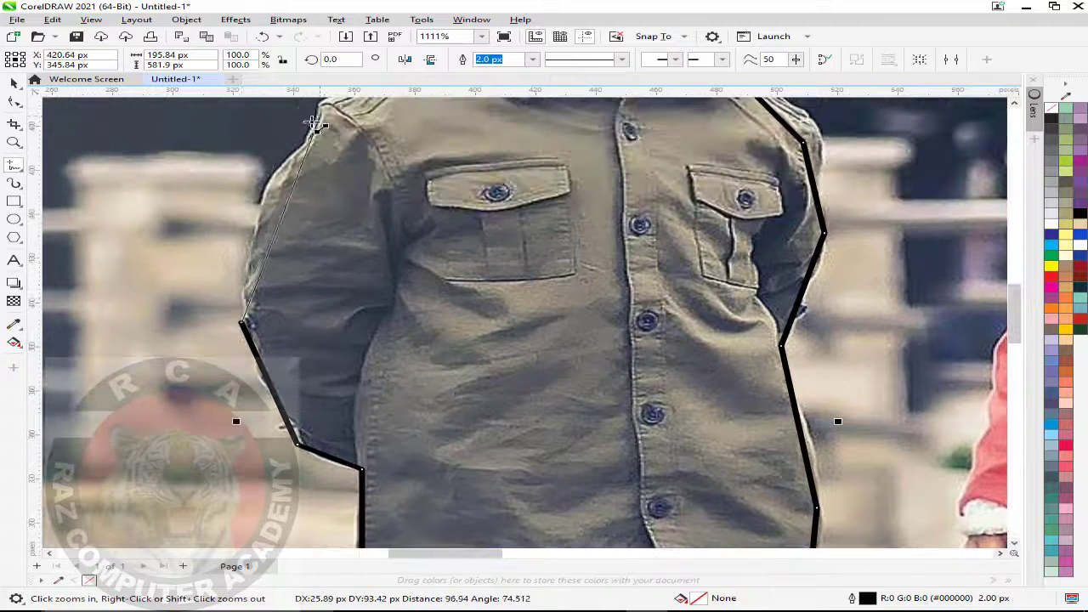
pyautogui.click(289, 163)
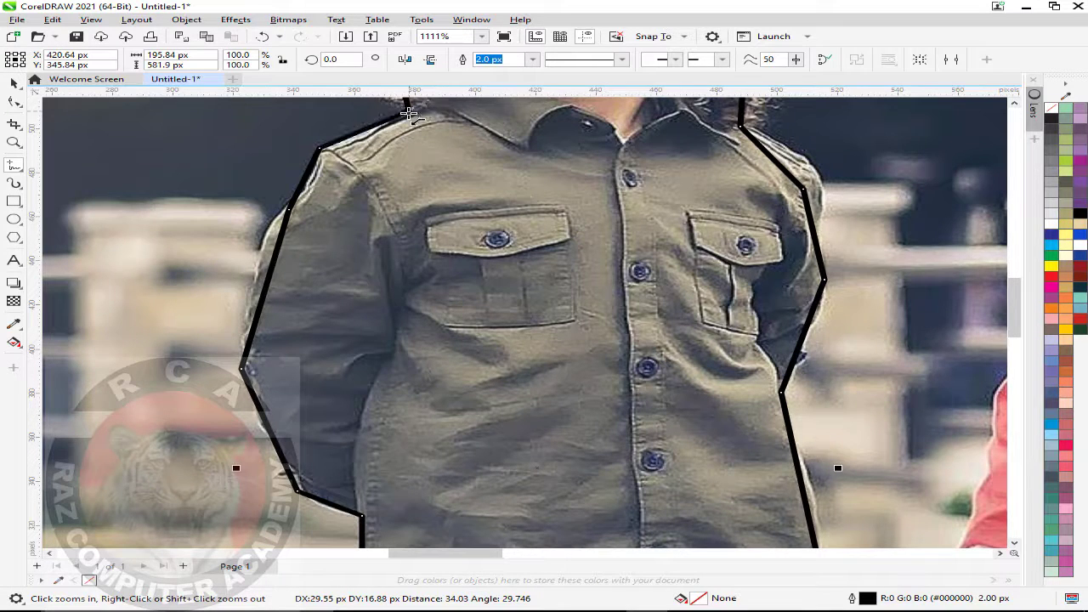
pyautogui.click(407, 113)
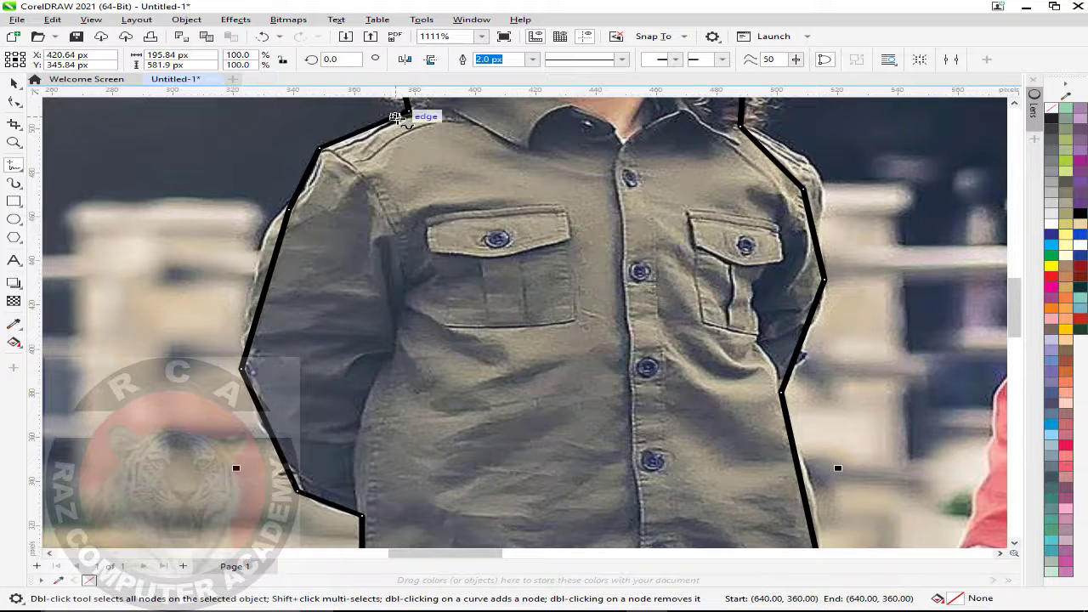
# Select all nodes of the child's outline with the Shape tool and convert its segments to curves
pyautogui.scroll(-2, 396, 117)
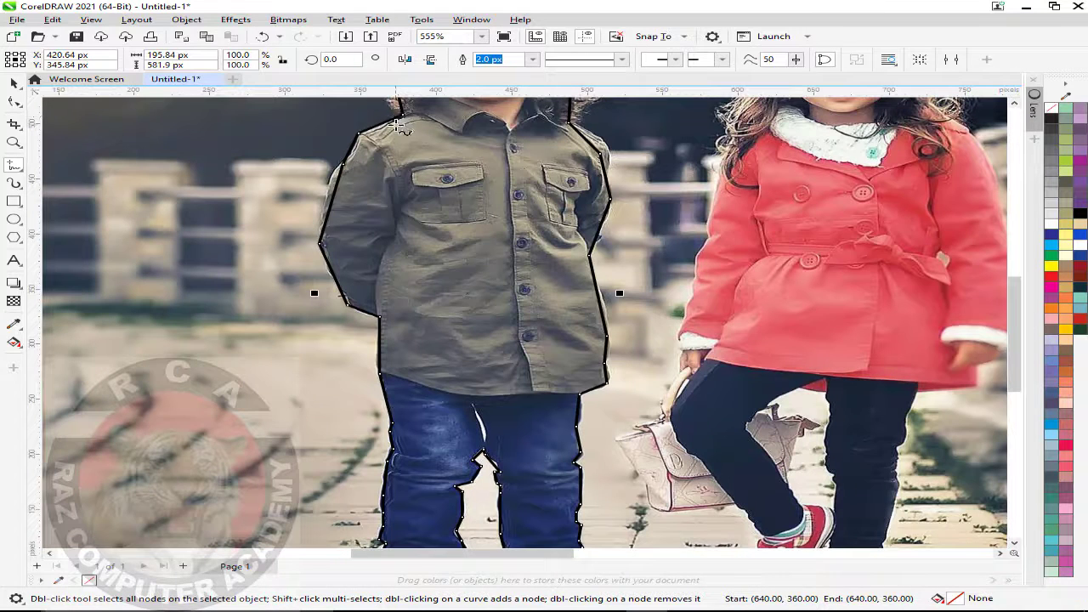
pyautogui.scroll(-2, 398, 126)
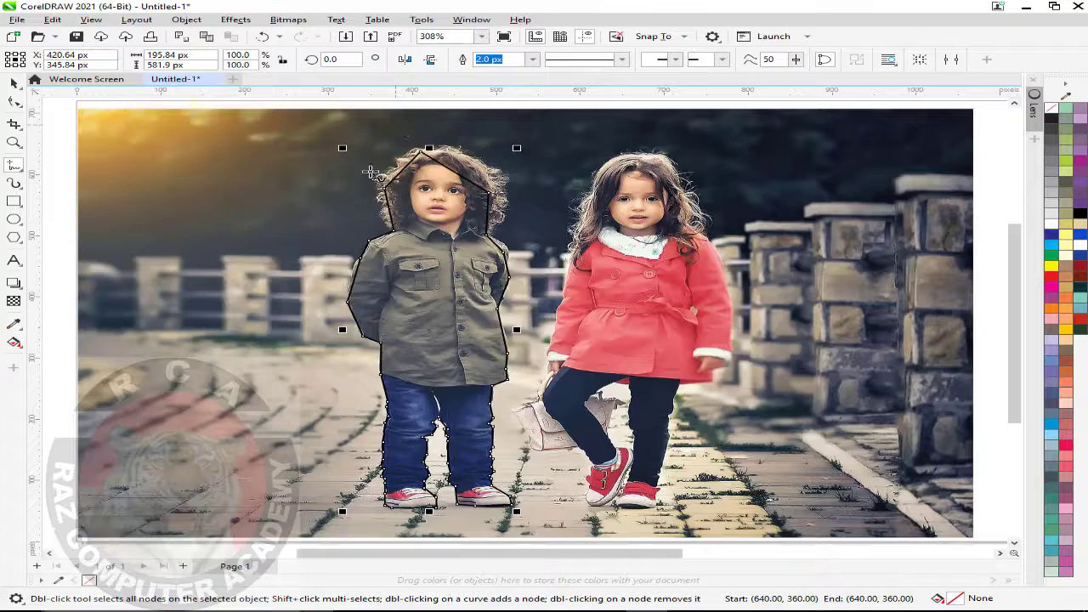
pyautogui.click(14, 95)
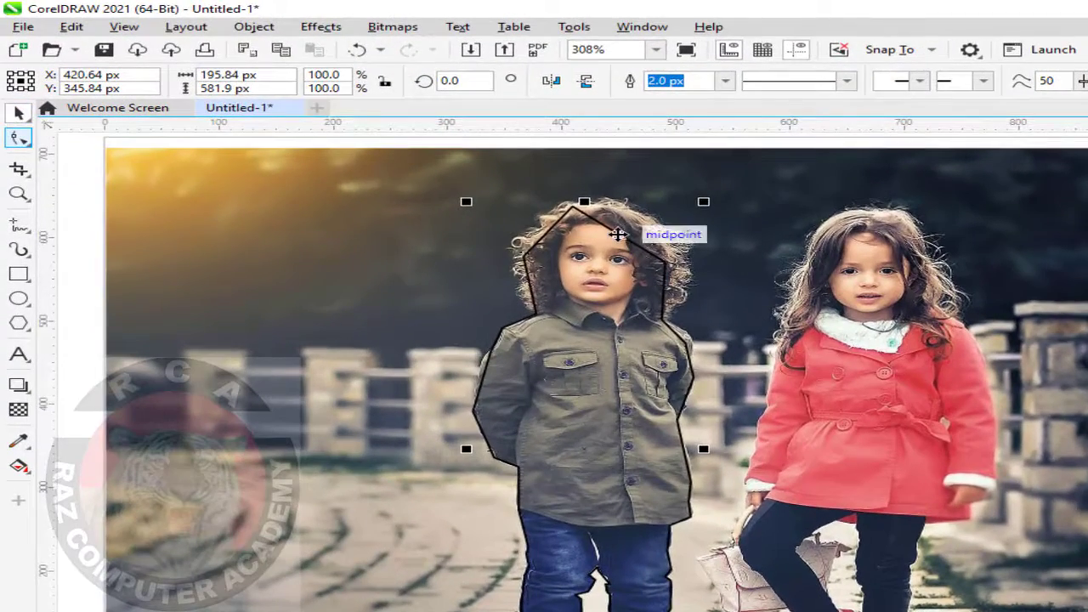
pyautogui.click(617, 235)
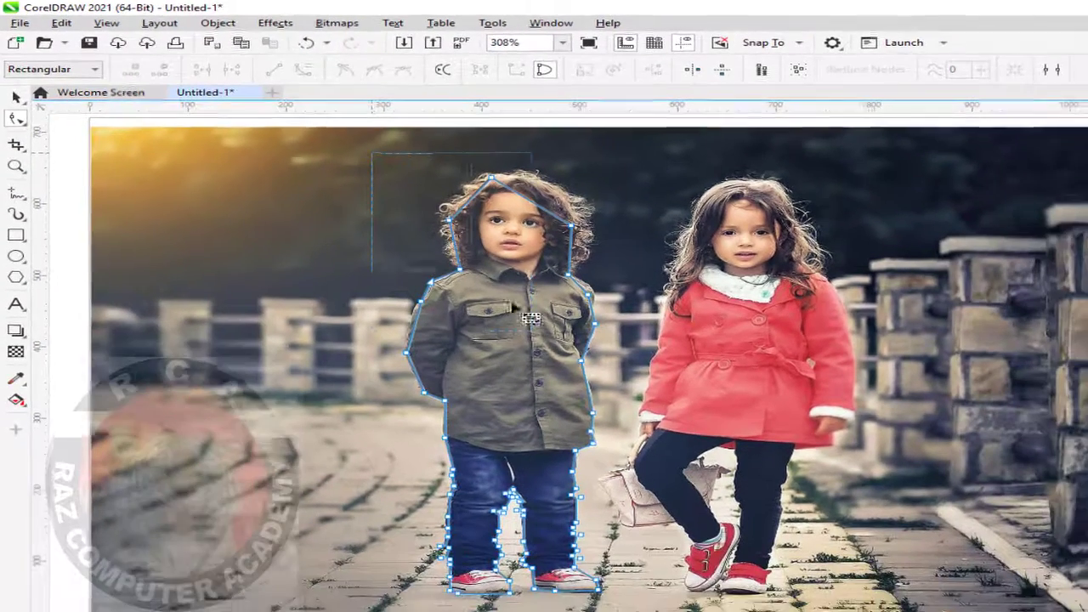
pyautogui.moveTo(434, 179); pyautogui.dragTo(758, 611)
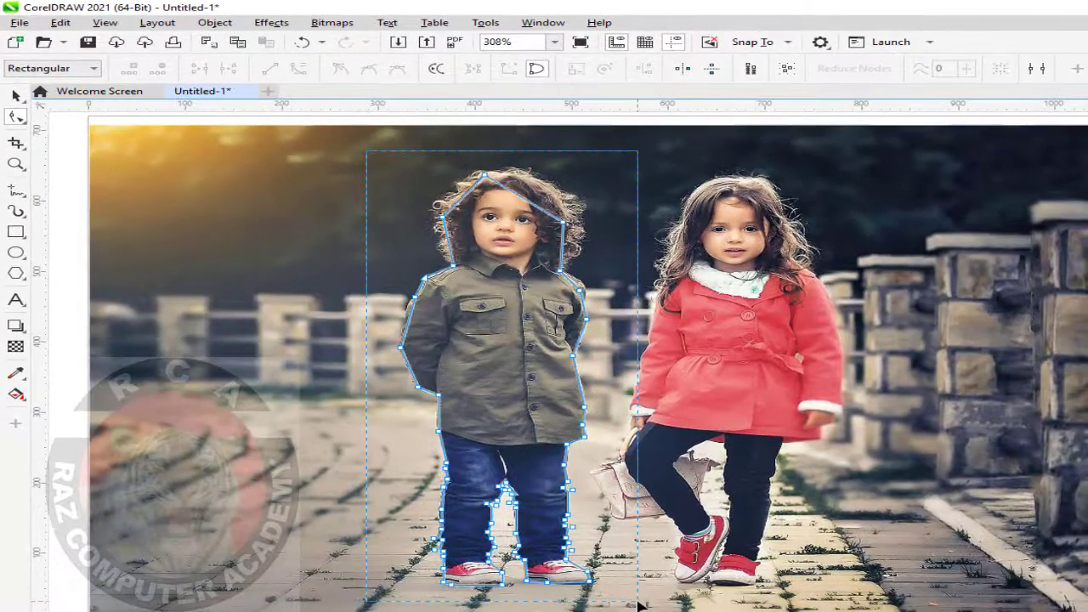
pyautogui.moveTo(640, 605); pyautogui.dragTo(644, 607)
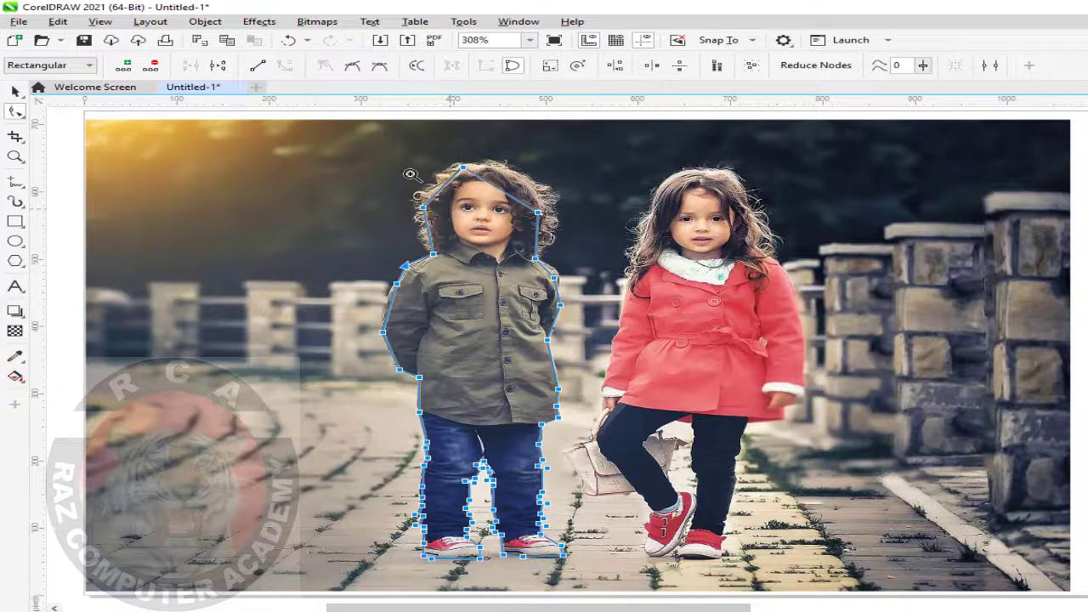
# Delete the outline's node at the top of the head and bend the remaining segment into an arc over the hair
pyautogui.moveTo(505, 213); pyautogui.dragTo(578, 259)
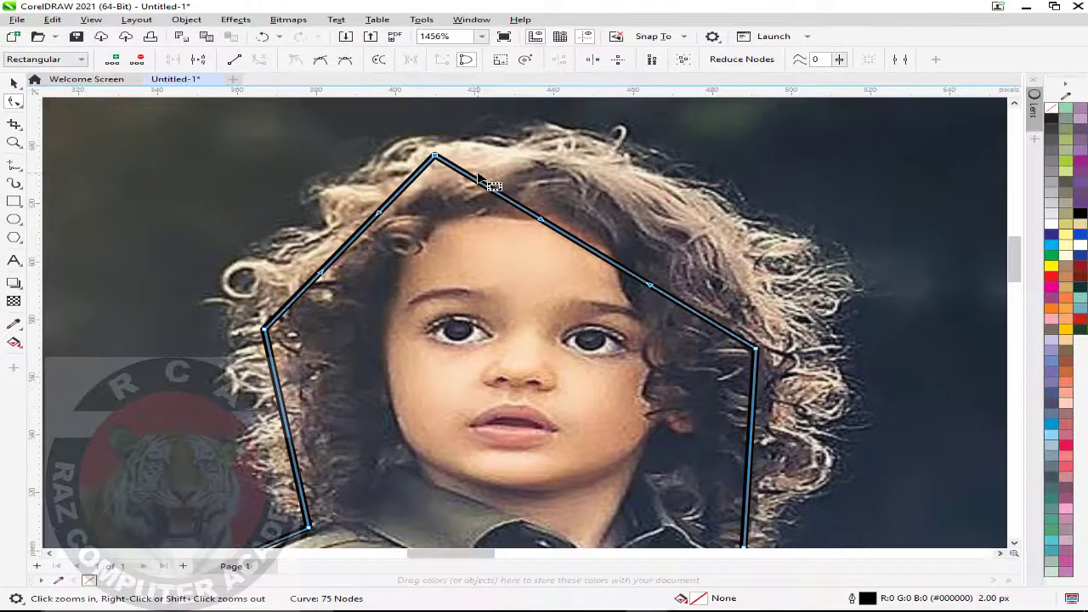
pyautogui.press('Delete')
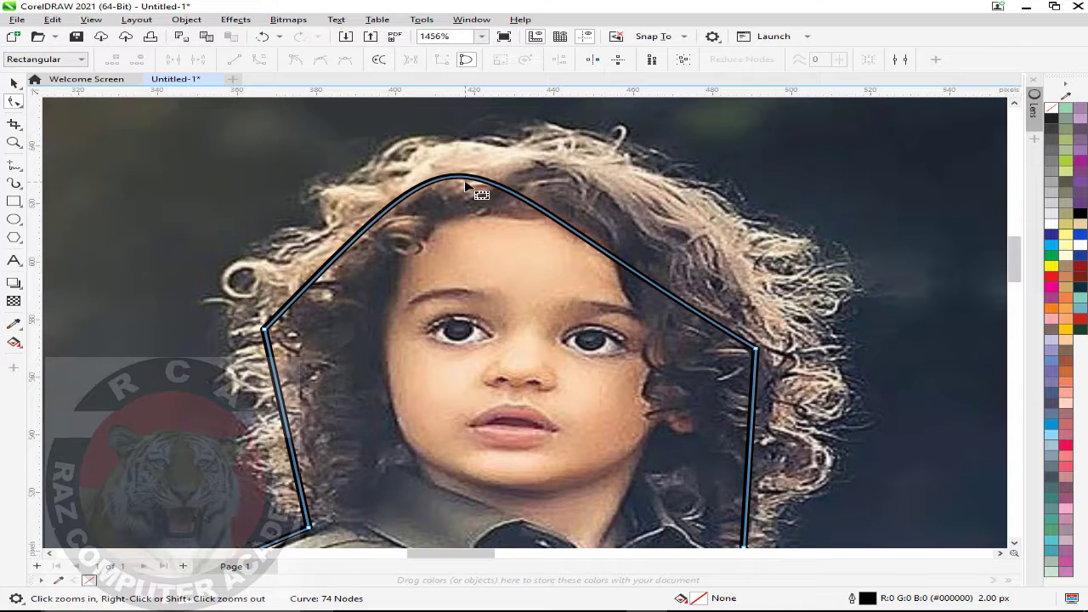
pyautogui.click(743, 342)
pyautogui.moveTo(425, 153); pyautogui.dragTo(646, 111)
pyautogui.click(344, 253)
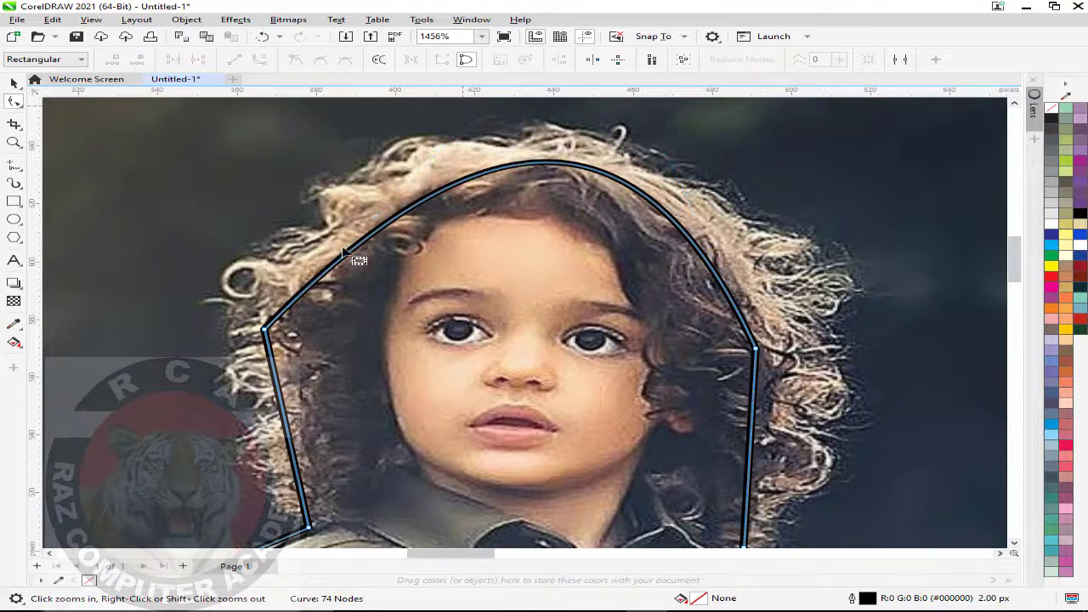
pyautogui.moveTo(329, 271); pyautogui.dragTo(299, 264)
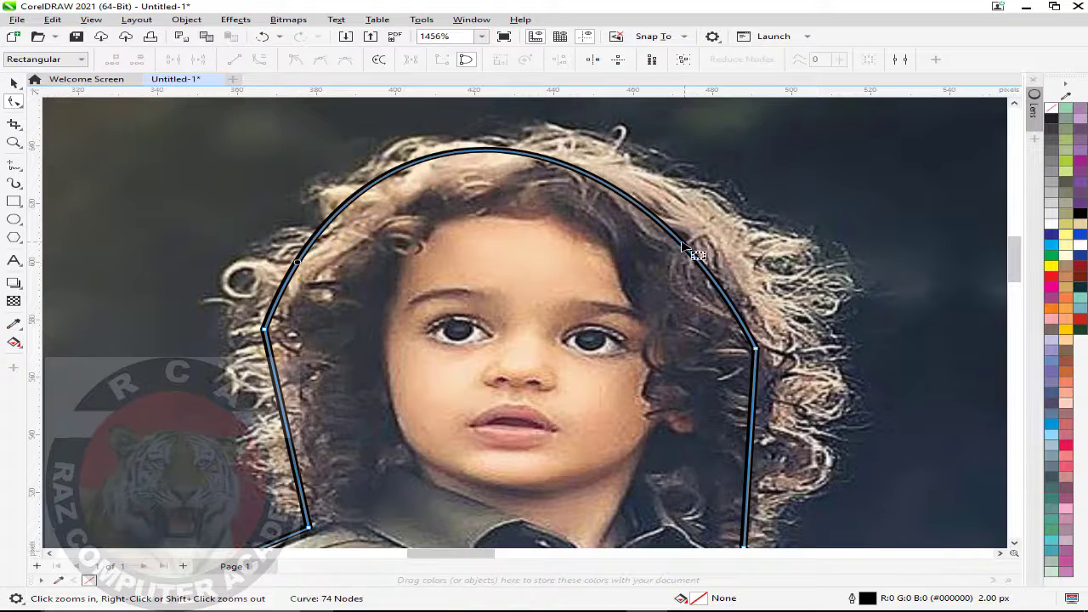
# Curve the outline outward along both sides of the hair and round out the arc above the crown
pyautogui.moveTo(678, 243); pyautogui.dragTo(690, 241)
pyautogui.moveTo(750, 448); pyautogui.dragTo(770, 446)
pyautogui.moveTo(287, 429); pyautogui.dragTo(272, 422)
pyautogui.moveTo(603, 171); pyautogui.dragTo(617, 168)
pyautogui.click(264, 329)
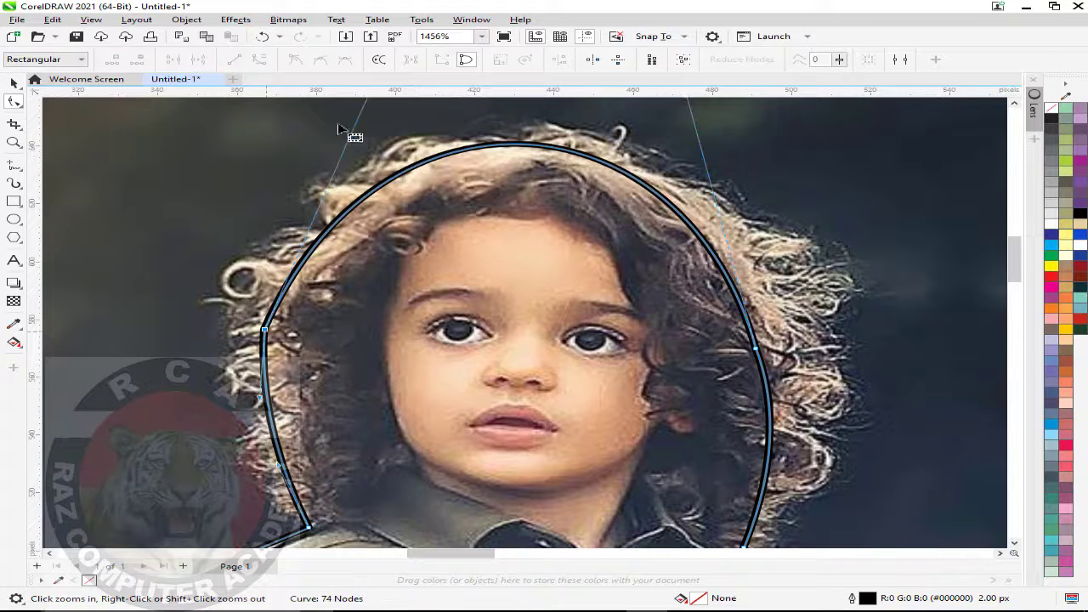
pyautogui.moveTo(328, 232); pyautogui.dragTo(315, 231)
pyautogui.moveTo(680, 222); pyautogui.dragTo(694, 223)
# Bend the outline segments to follow the right shoulder and the outer edge of the right sleeve
pyautogui.moveTo(1018, 272); pyautogui.dragTo(1000, 314)
pyautogui.moveTo(786, 343); pyautogui.dragTo(809, 335)
pyautogui.moveTo(827, 382); pyautogui.dragTo(849, 382)
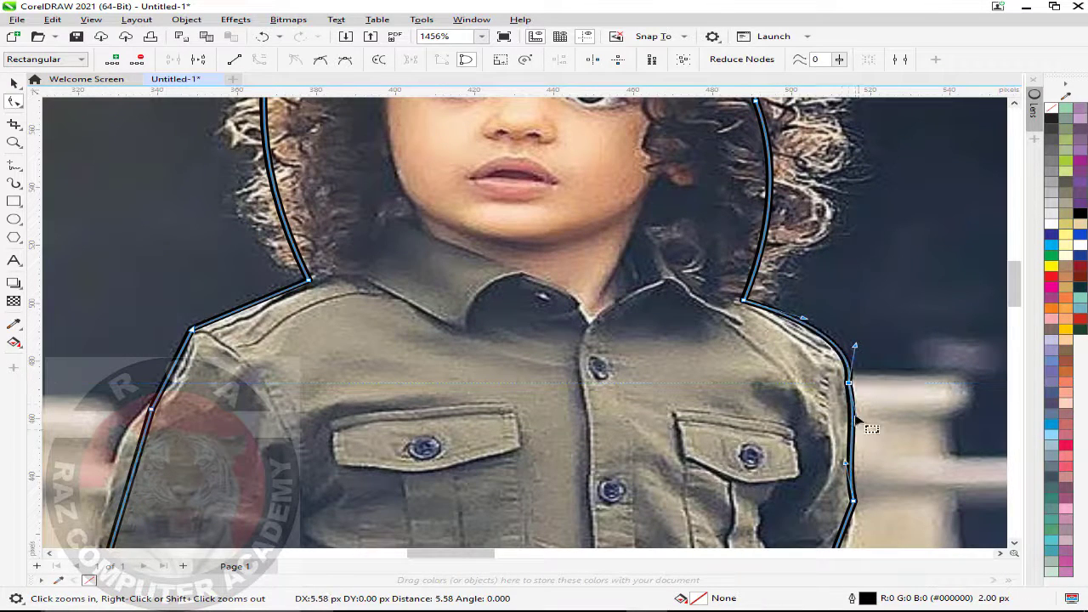
pyautogui.moveTo(846, 463); pyautogui.dragTo(851, 462)
pyautogui.moveTo(1020, 289); pyautogui.dragTo(991, 314)
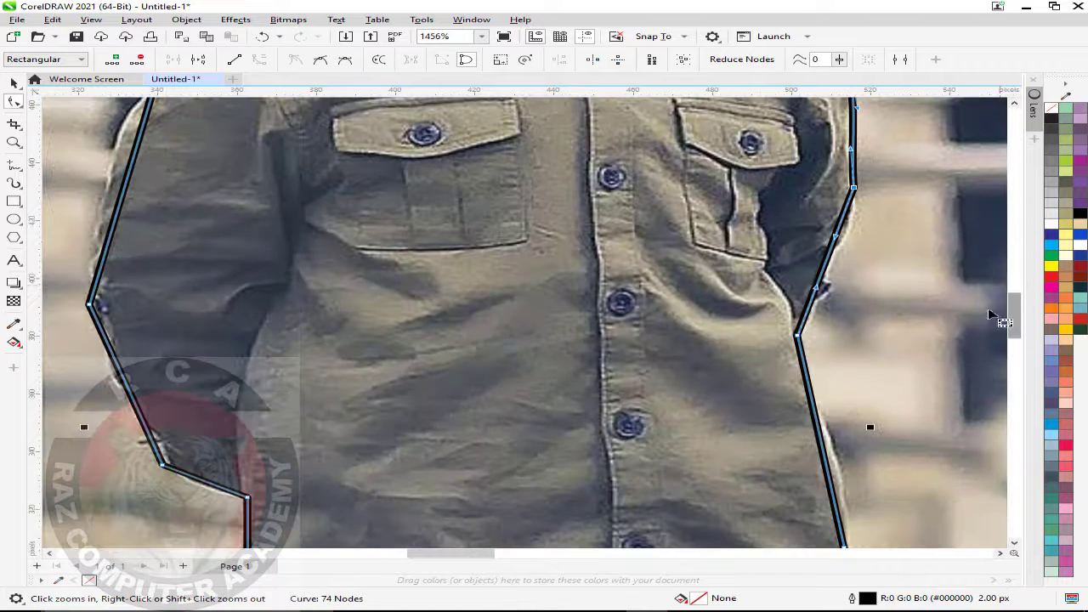
pyautogui.moveTo(829, 270)
pyautogui.mouseDown()
pyautogui.moveTo(838, 280)
pyautogui.moveTo(833, 272)
pyautogui.mouseUp()
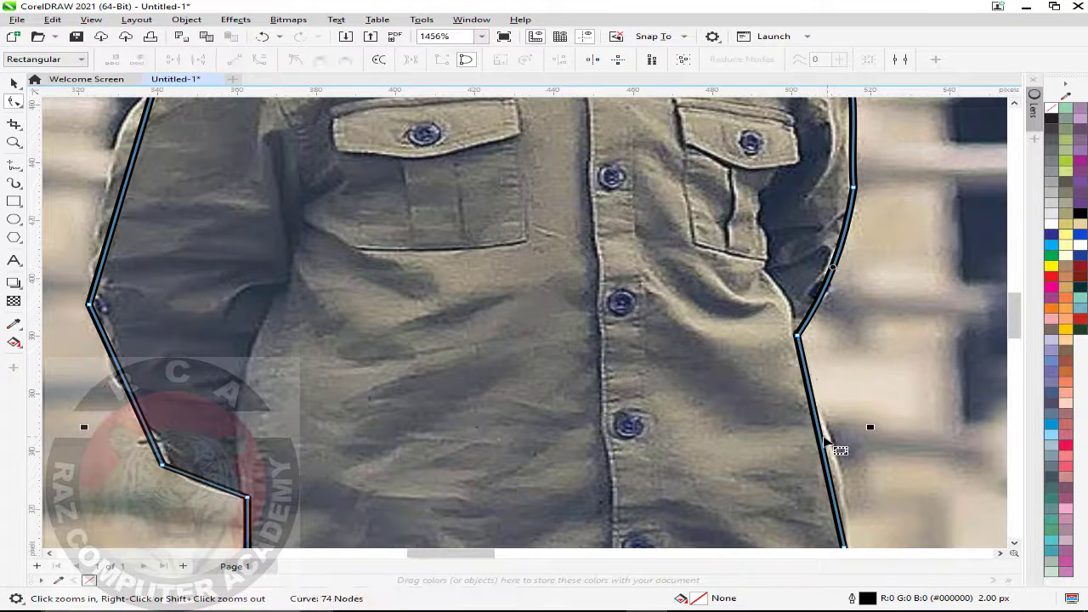
# Curve the outline along the right side of the shirt, its hem corner and the top of the right jeans leg
pyautogui.moveTo(836, 448); pyautogui.dragTo(841, 449)
pyautogui.moveTo(1014, 315); pyautogui.dragTo(1012, 338)
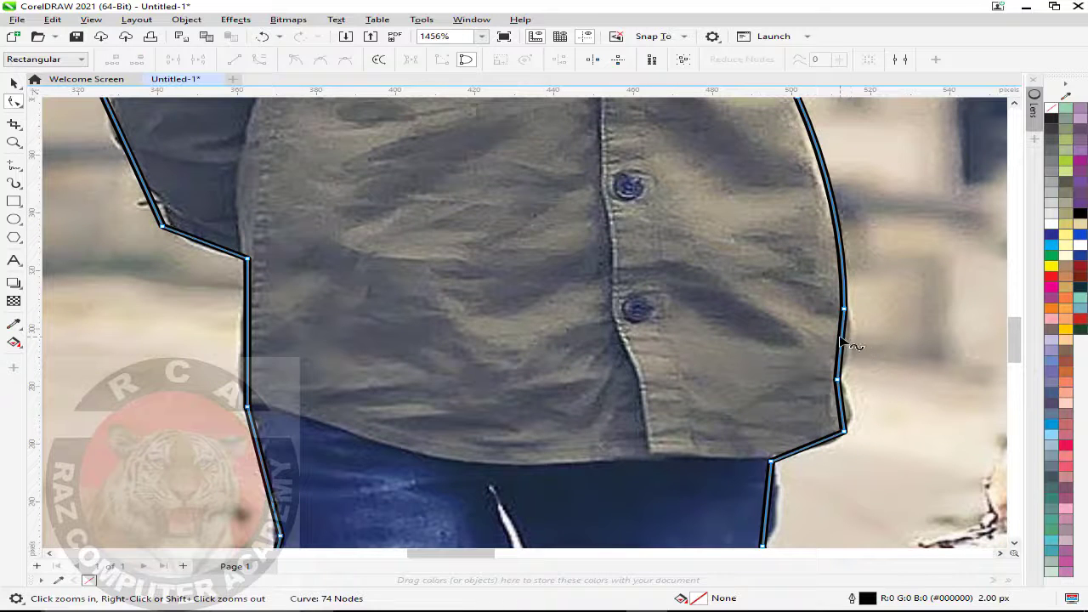
pyautogui.moveTo(846, 335); pyautogui.dragTo(851, 339)
pyautogui.moveTo(841, 409); pyautogui.dragTo(850, 413)
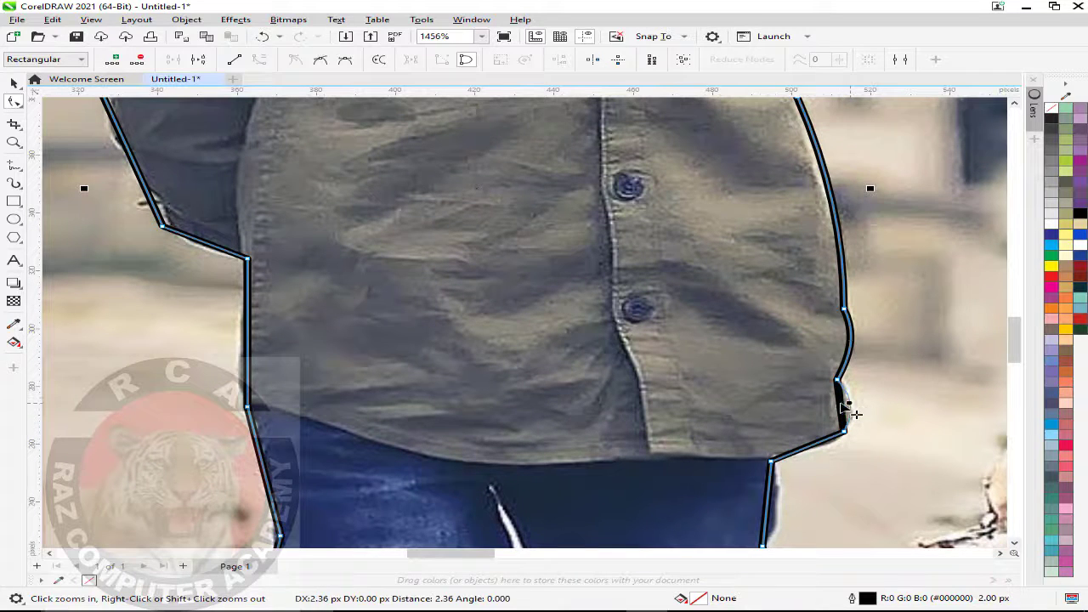
pyautogui.click(807, 446)
pyautogui.moveTo(767, 498); pyautogui.dragTo(780, 501)
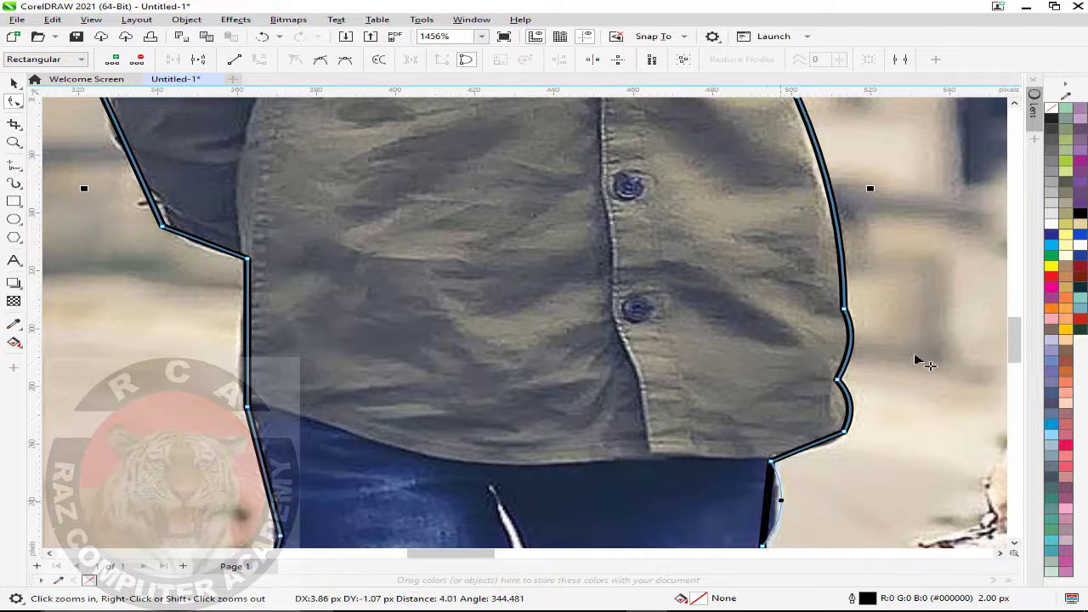
# Shape the outline around the right shoe by curving its upper edge, toe, sole and heel segments
pyautogui.moveTo(1018, 333); pyautogui.dragTo(1023, 389)
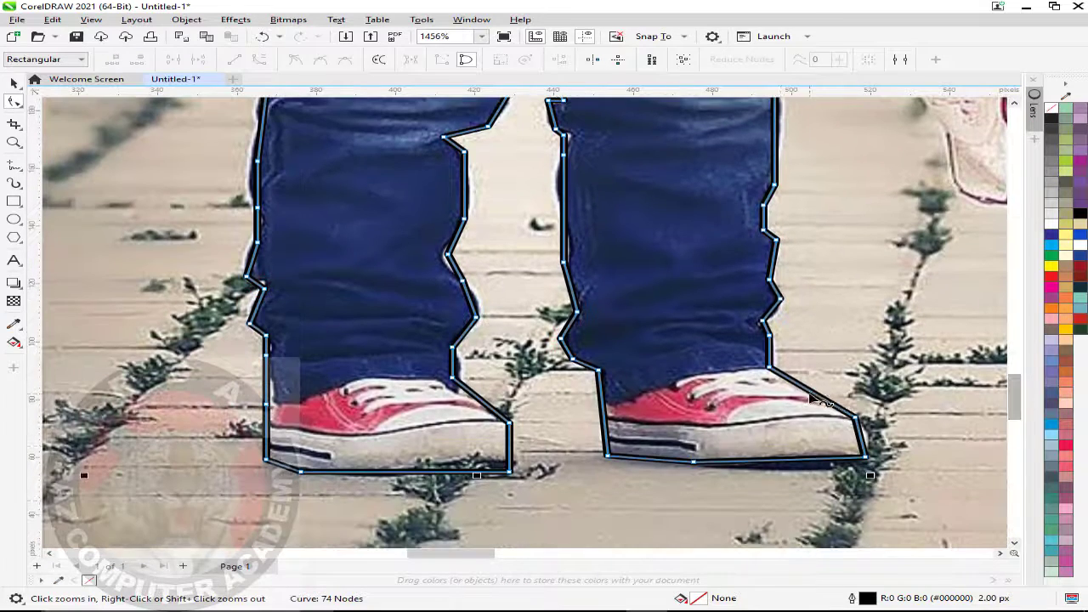
pyautogui.moveTo(812, 394); pyautogui.dragTo(811, 393)
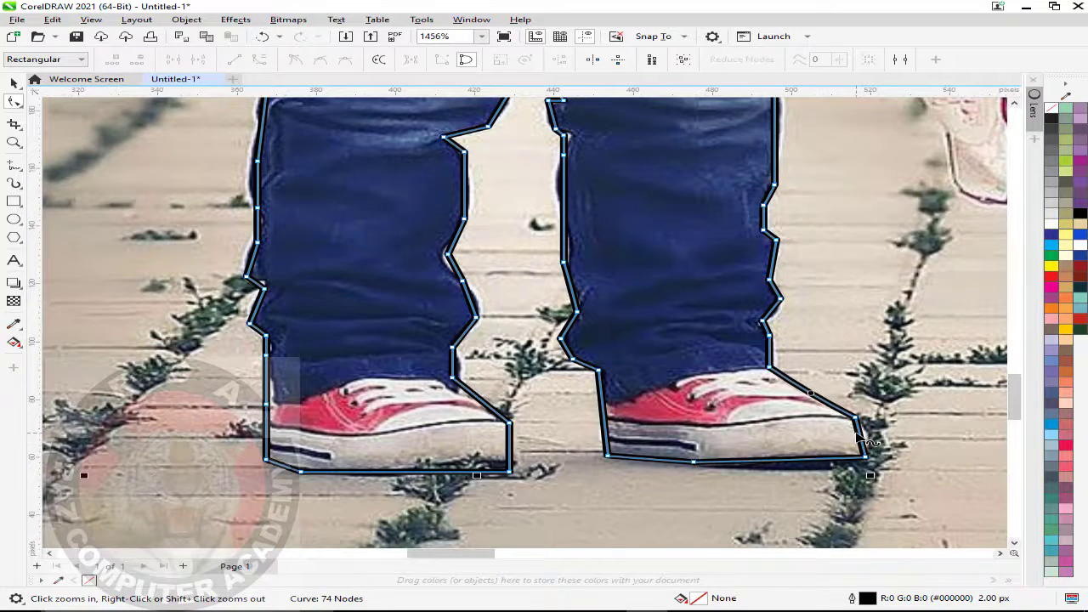
pyautogui.moveTo(861, 433); pyautogui.dragTo(860, 435)
pyautogui.moveTo(861, 437); pyautogui.dragTo(875, 439)
pyautogui.moveTo(809, 459); pyautogui.dragTo(809, 464)
pyautogui.moveTo(671, 465); pyautogui.dragTo(644, 466)
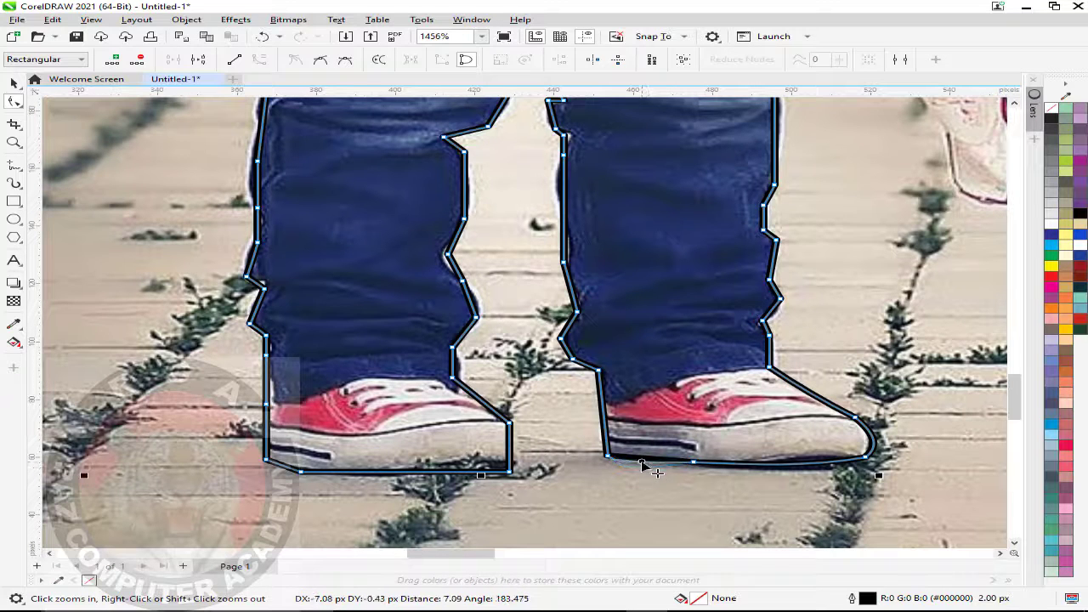
pyautogui.moveTo(606, 419); pyautogui.dragTo(585, 360)
# Round the outline around the left shoe's toe and sole and adjust the node at the inner ankle
pyautogui.moveTo(509, 446); pyautogui.dragTo(522, 445)
pyautogui.moveTo(453, 377); pyautogui.dragTo(452, 389)
pyautogui.moveTo(482, 473); pyautogui.dragTo(508, 472)
pyautogui.moveTo(438, 466); pyautogui.dragTo(447, 444)
pyautogui.moveTo(369, 468); pyautogui.dragTo(364, 490)
# Bend the outline to fit the outer edge of the left ankle and jeans leg
pyautogui.moveTo(266, 390)
pyautogui.mouseDown()
pyautogui.moveTo(282, 411)
pyautogui.moveTo(276, 383)
pyautogui.mouseUp()
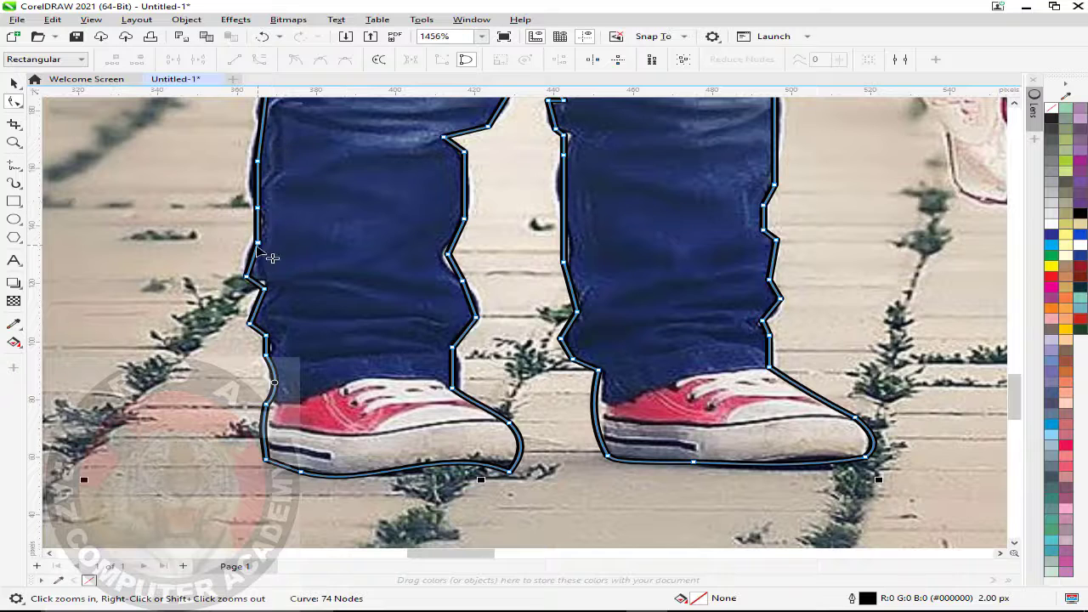
pyautogui.moveTo(258, 182); pyautogui.dragTo(249, 182)
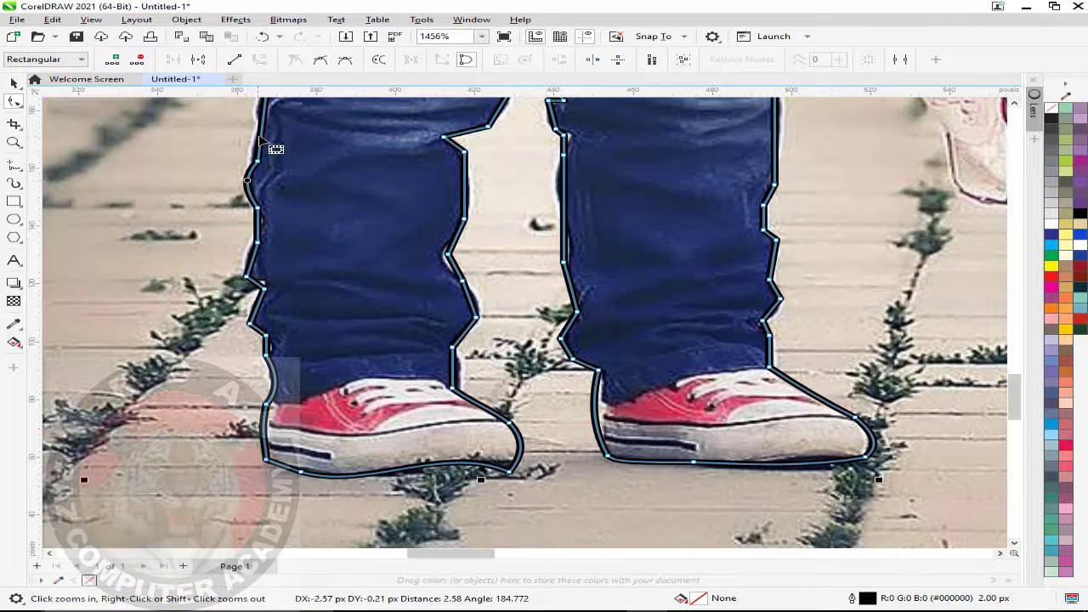
pyautogui.moveTo(261, 131); pyautogui.dragTo(253, 132)
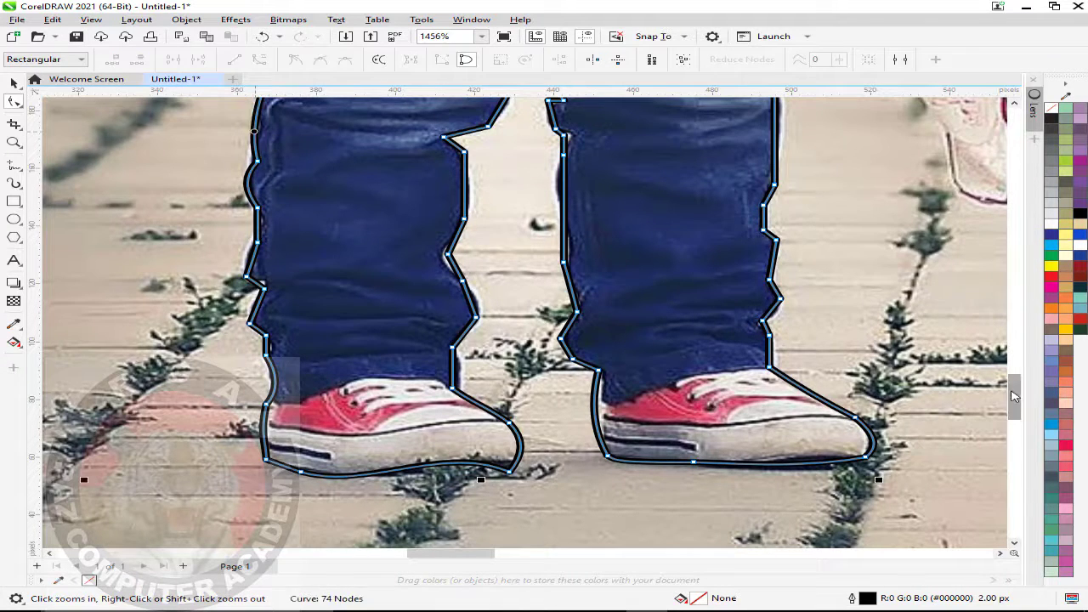
# Curve the outline along the left sleeve, from its lower end past the elbow to the upper arm
pyautogui.moveTo(1014, 396); pyautogui.dragTo(1013, 334)
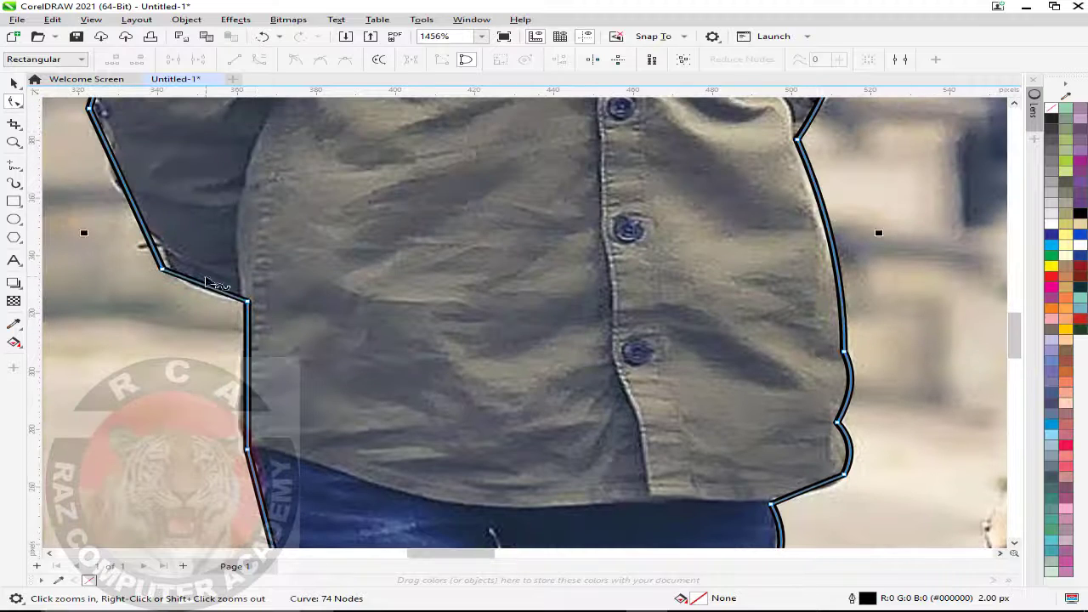
pyautogui.moveTo(205, 292); pyautogui.dragTo(199, 296)
pyautogui.moveTo(141, 222); pyautogui.dragTo(131, 223)
pyautogui.moveTo(1014, 335); pyautogui.dragTo(1014, 315)
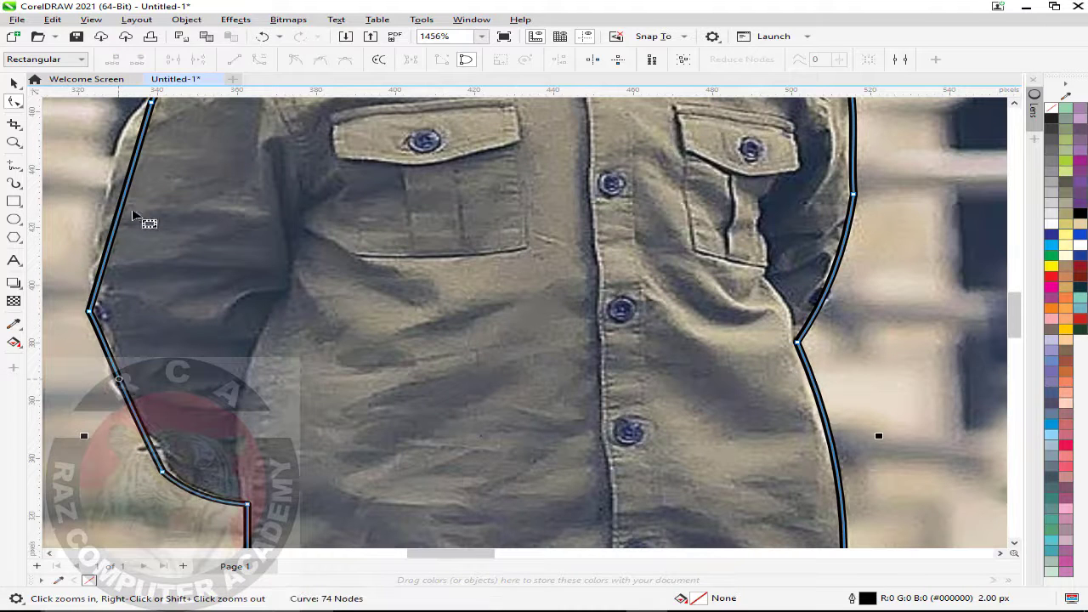
pyautogui.moveTo(121, 206); pyautogui.dragTo(89, 197)
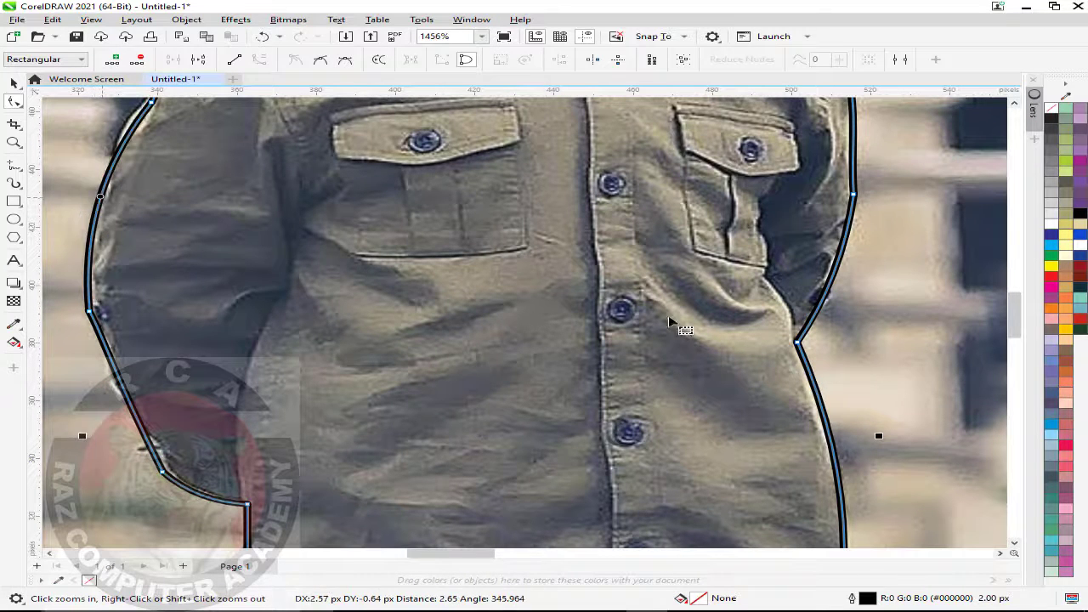
# Refine the upper curve of the left sleeve and bend the outline over the left shoulder to the neck
pyautogui.scroll(3, 148, 353)
pyautogui.click(148, 339)
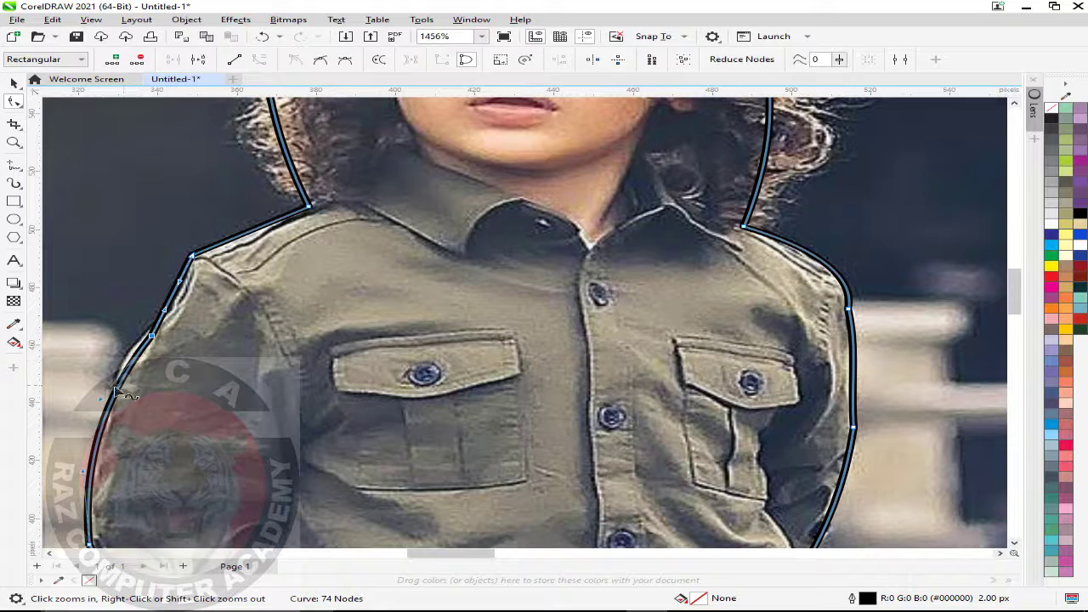
pyautogui.moveTo(100, 400); pyautogui.dragTo(110, 348)
pyautogui.moveTo(172, 296)
pyautogui.mouseDown()
pyautogui.moveTo(160, 298)
pyautogui.moveTo(175, 298)
pyautogui.mouseUp()
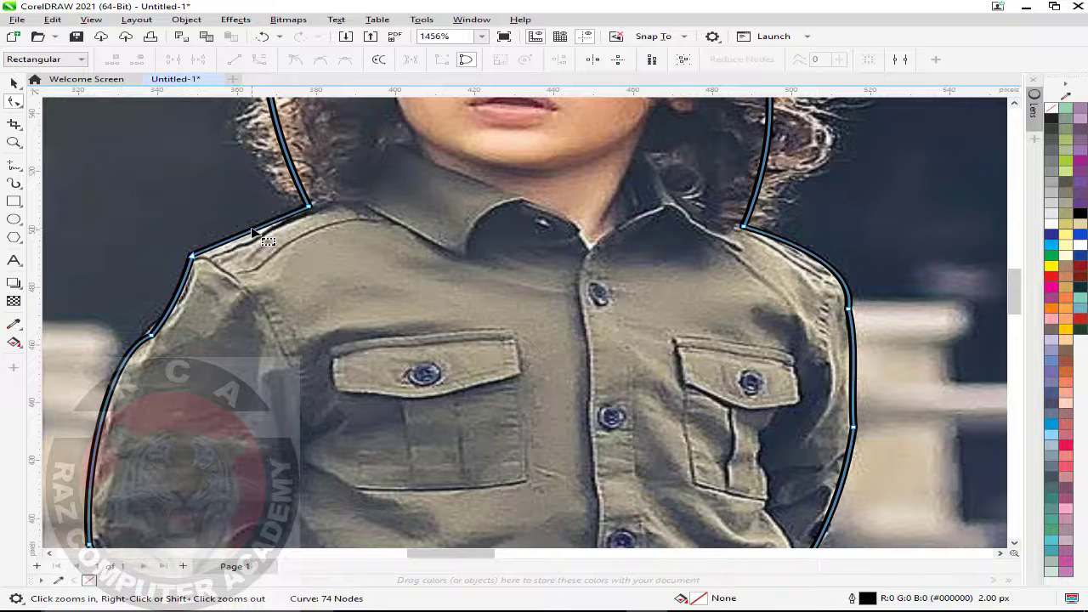
pyautogui.moveTo(252, 223); pyautogui.dragTo(253, 228)
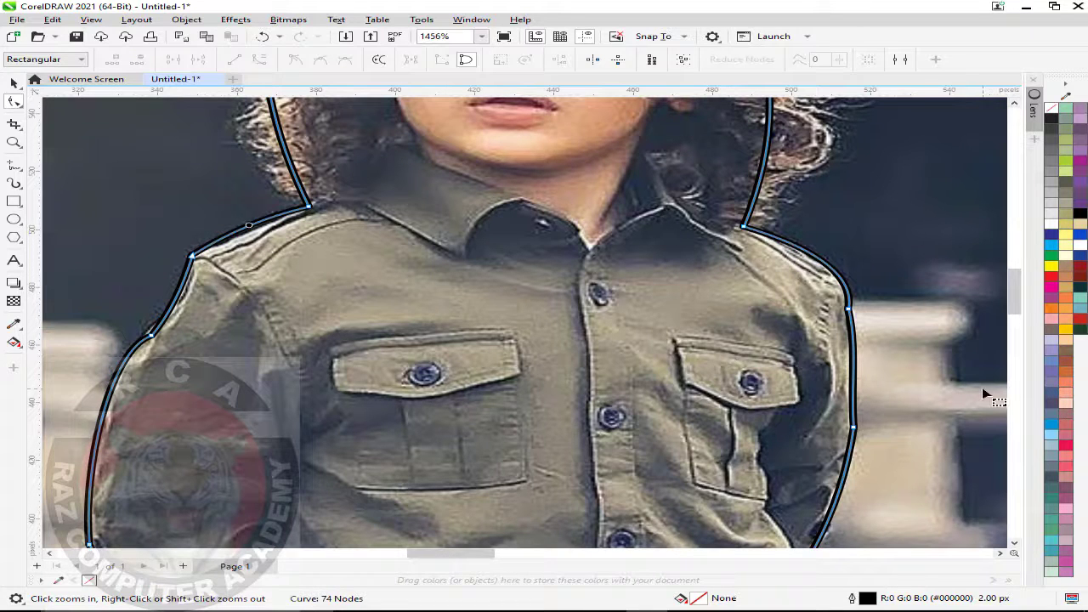
pyautogui.moveTo(1012, 314); pyautogui.dragTo(1012, 292)
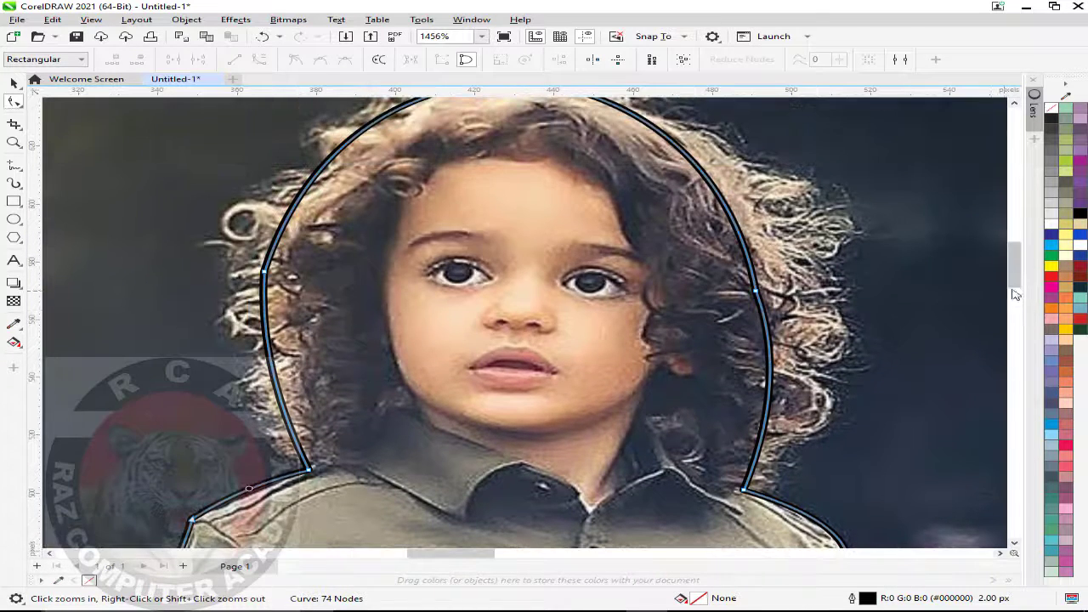
# Bend the outline at the upper edge of the hair and delete one node on each side of the head to smooth the curve
pyautogui.moveTo(1012, 280); pyautogui.dragTo(1012, 274)
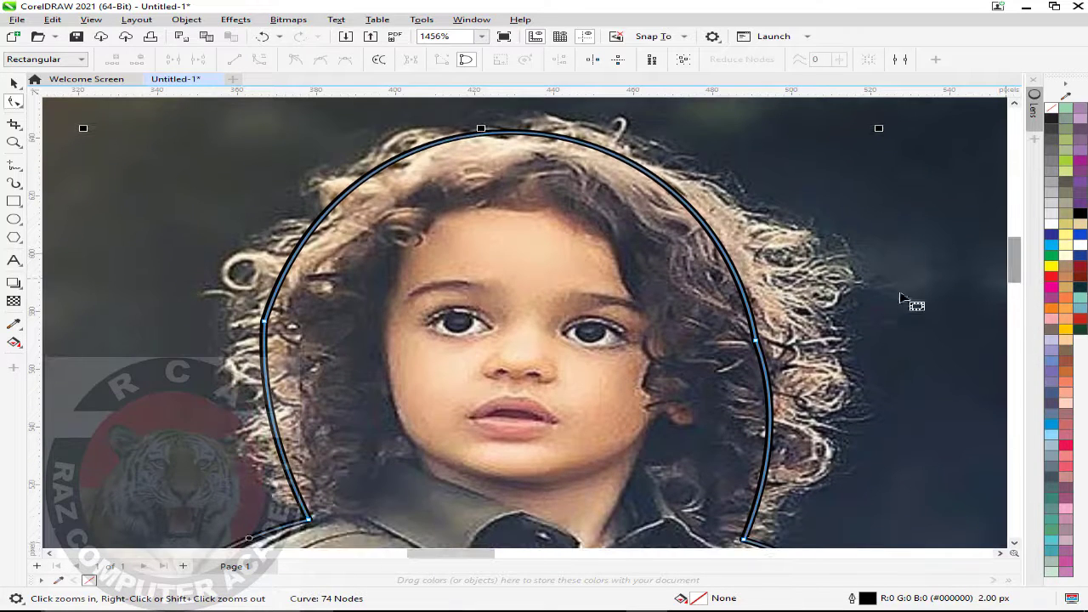
pyautogui.moveTo(731, 269); pyautogui.dragTo(743, 269)
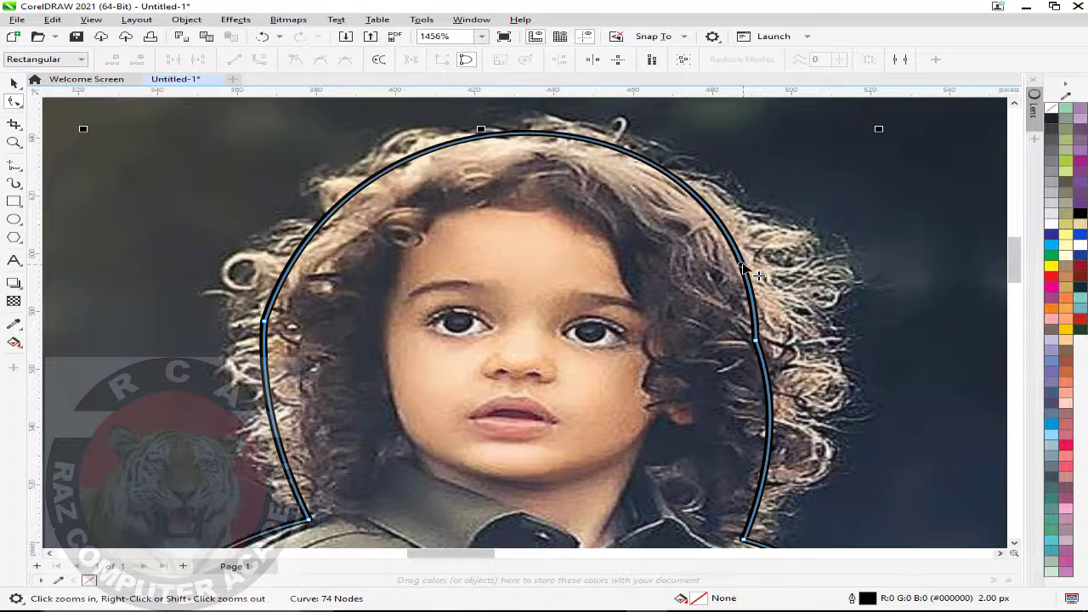
pyautogui.click(755, 340)
pyautogui.press('Delete')
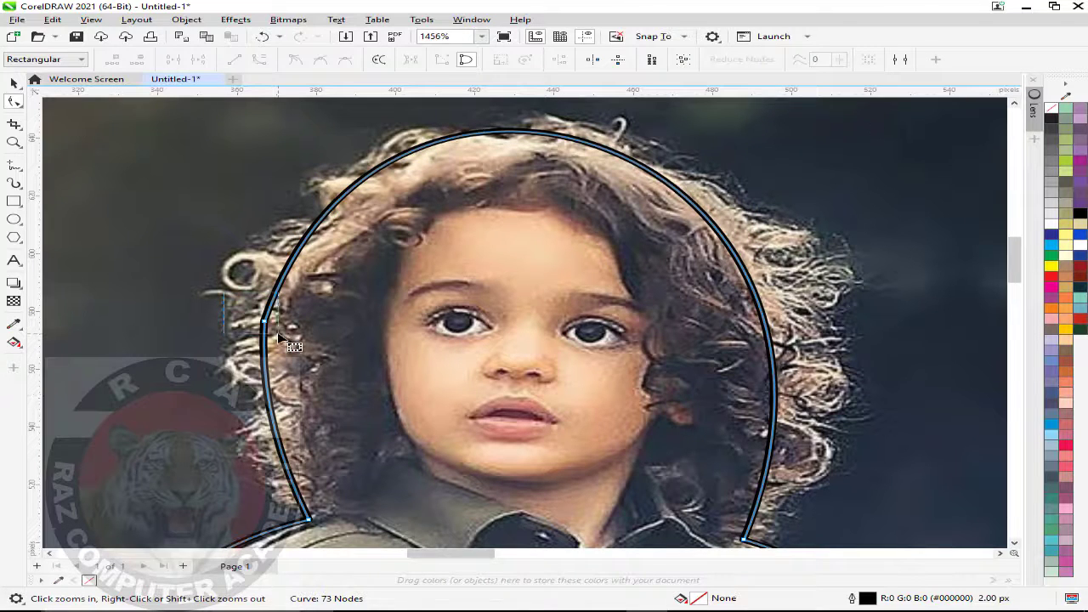
pyautogui.press('Delete')
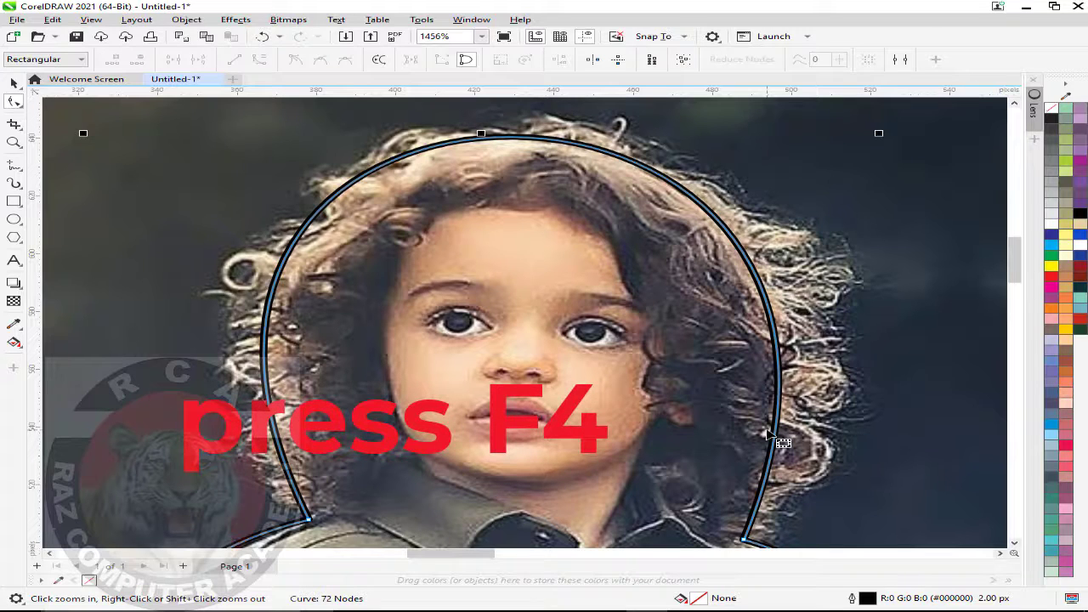
# Select the traced outline together with the photo and intersect them to cut out the curly-haired child
pyautogui.press('F4')
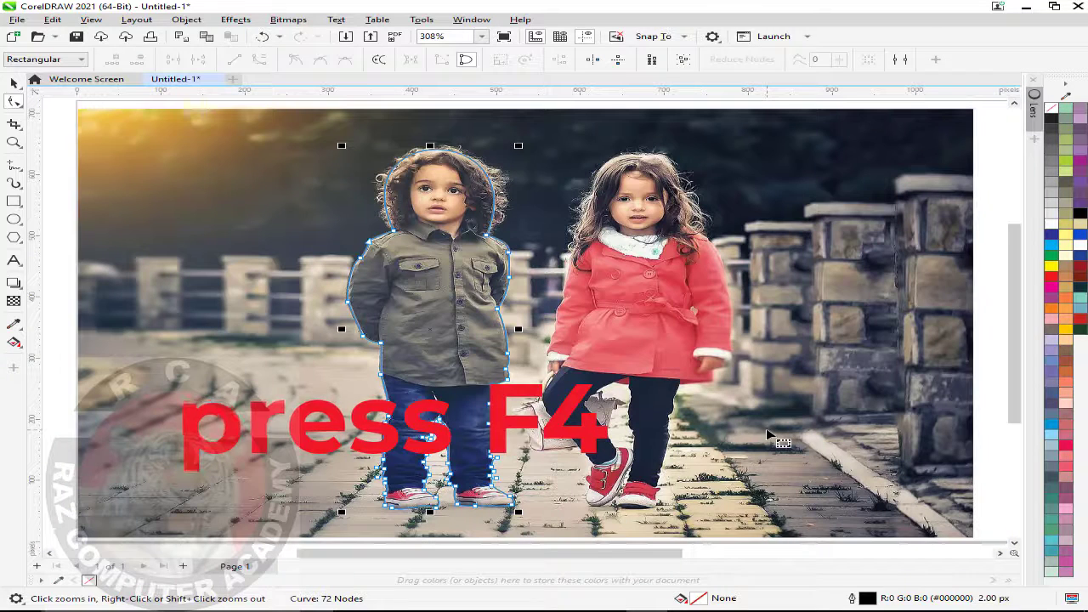
pyautogui.click(13, 83)
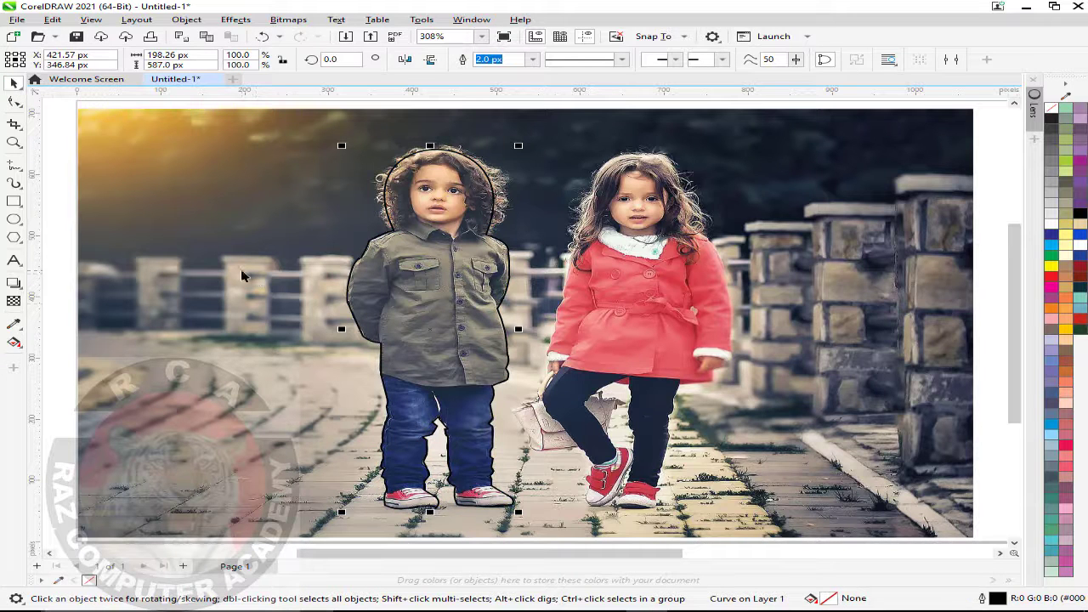
pyautogui.keyDown('shift'); pyautogui.click(290, 308); pyautogui.keyUp('shift')
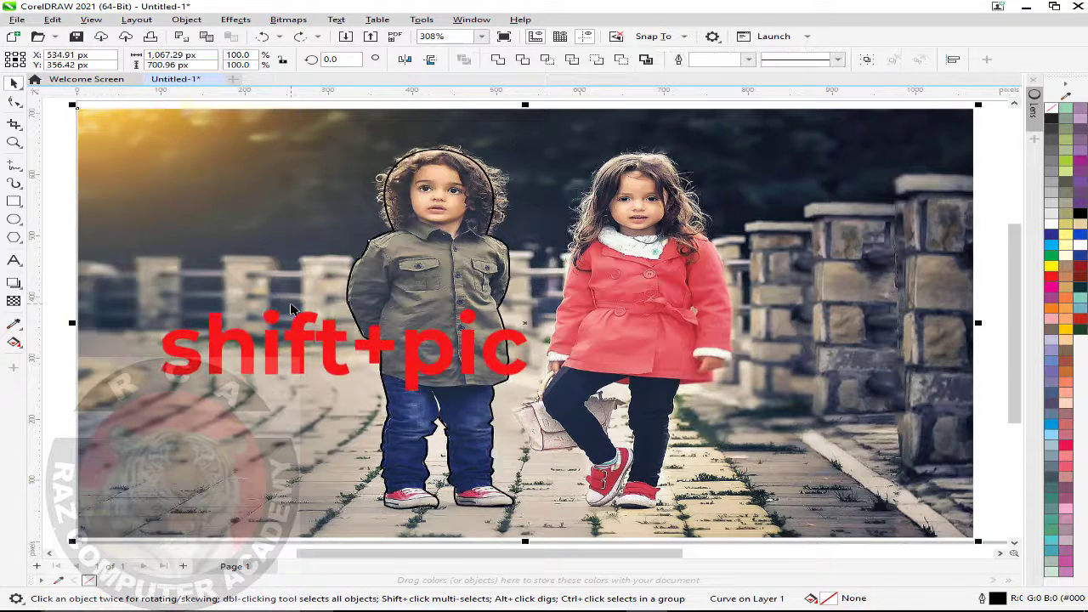
pyautogui.keyDown('shift'); pyautogui.click(290, 309); pyautogui.keyUp('shift')
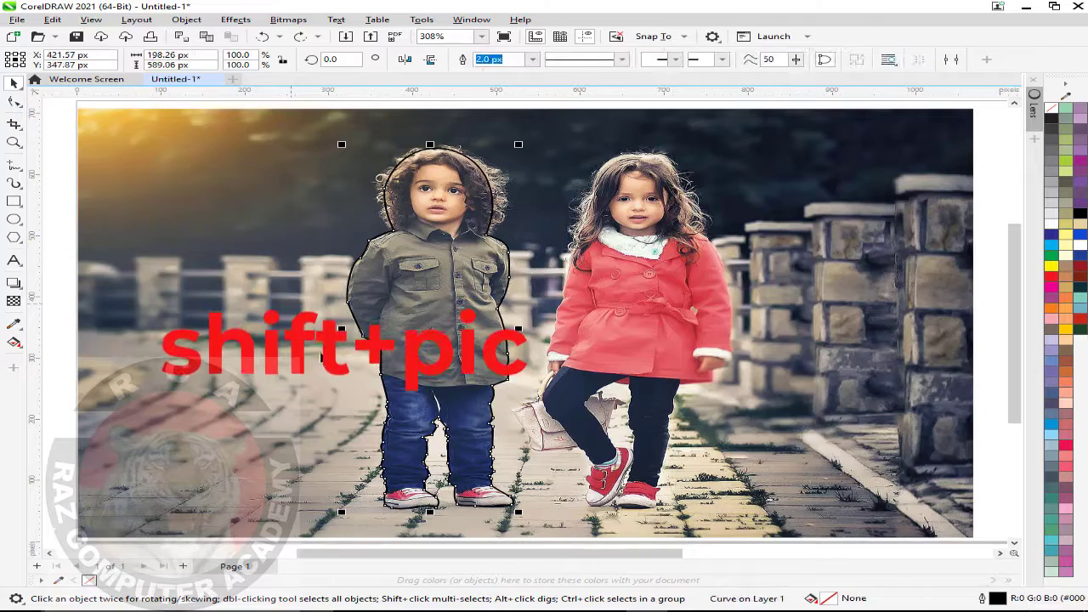
pyautogui.keyDown('shift'); pyautogui.click(221, 261); pyautogui.keyUp('shift')
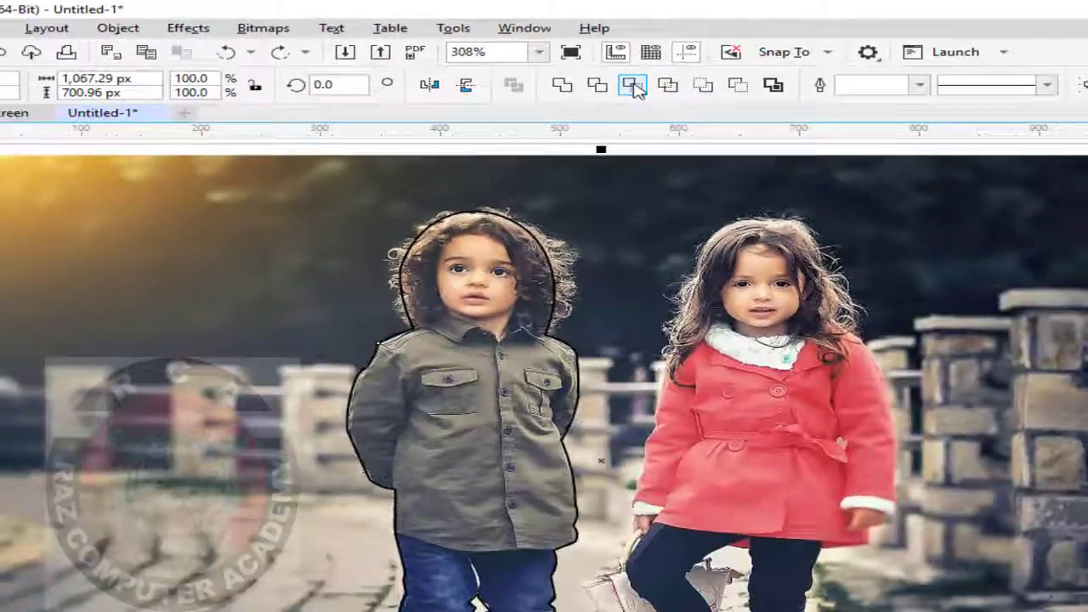
pyautogui.click(761, 172)
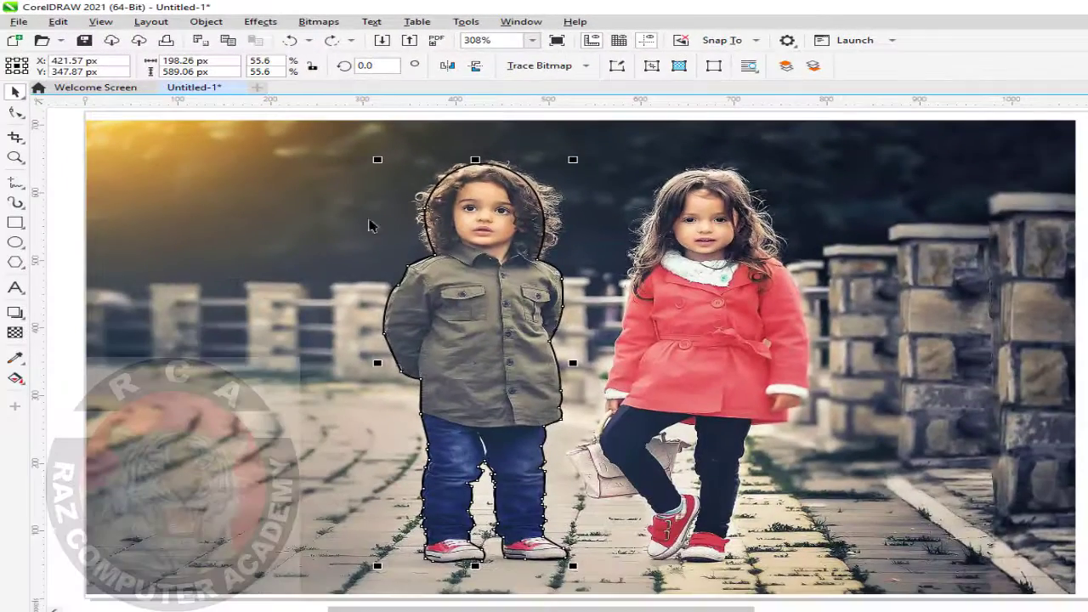
# Move the outline and the cutout child apart, and delete the outline and the original photo
pyautogui.moveTo(445, 360); pyautogui.dragTo(240, 351)
pyautogui.moveTo(498, 332); pyautogui.dragTo(952, 357)
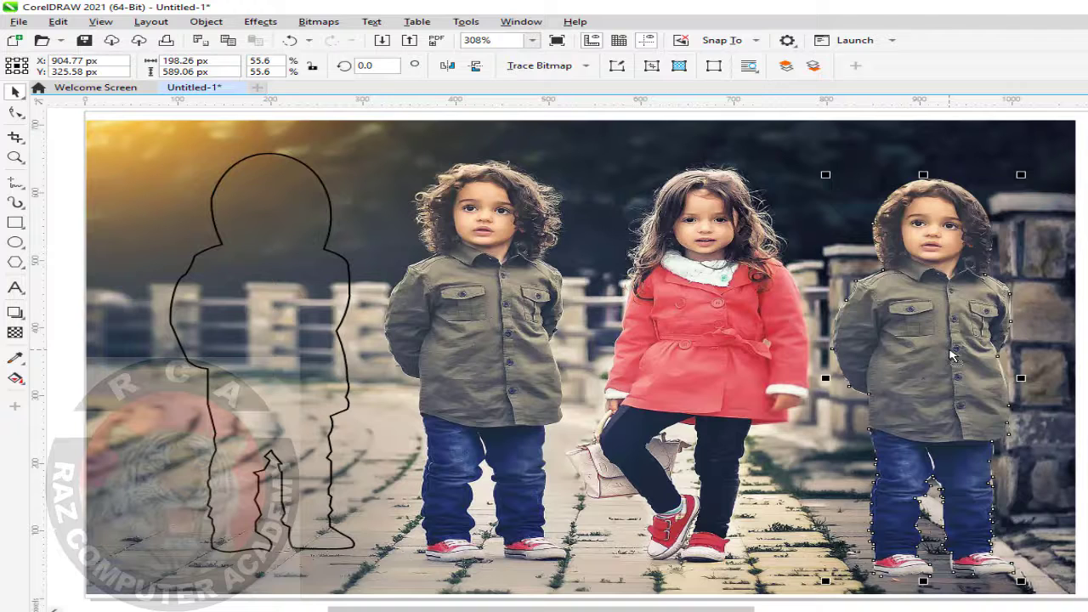
pyautogui.click(323, 295)
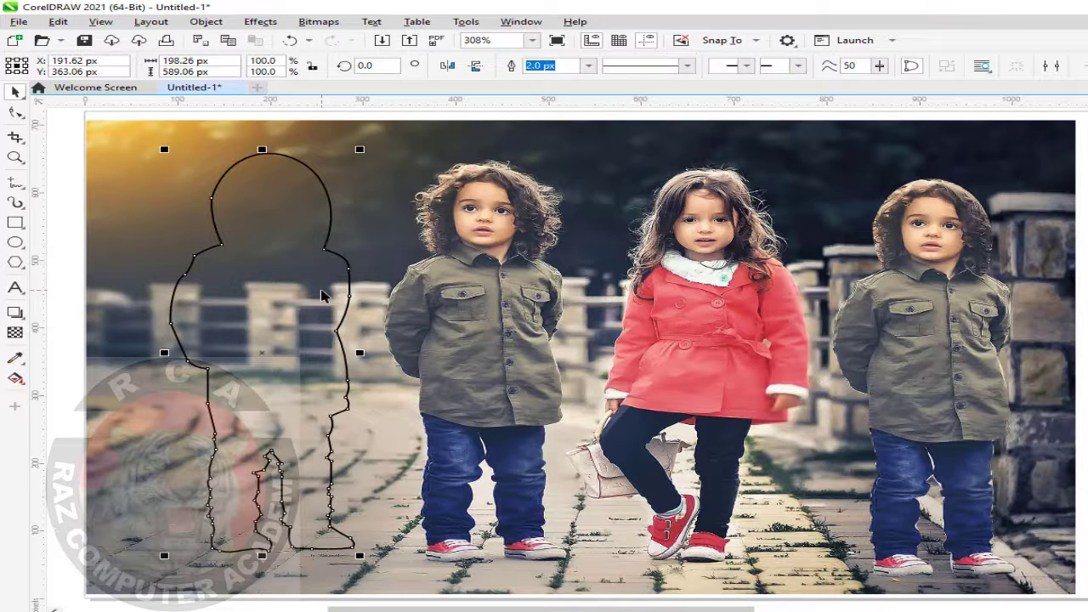
pyautogui.press('Delete')
pyautogui.click(399, 334)
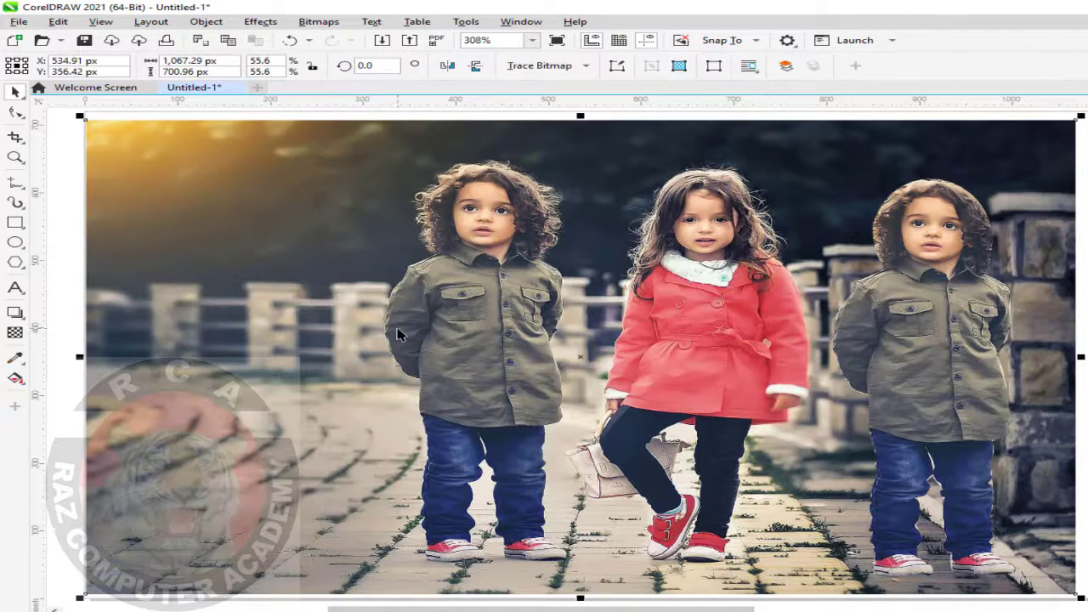
pyautogui.press('Delete')
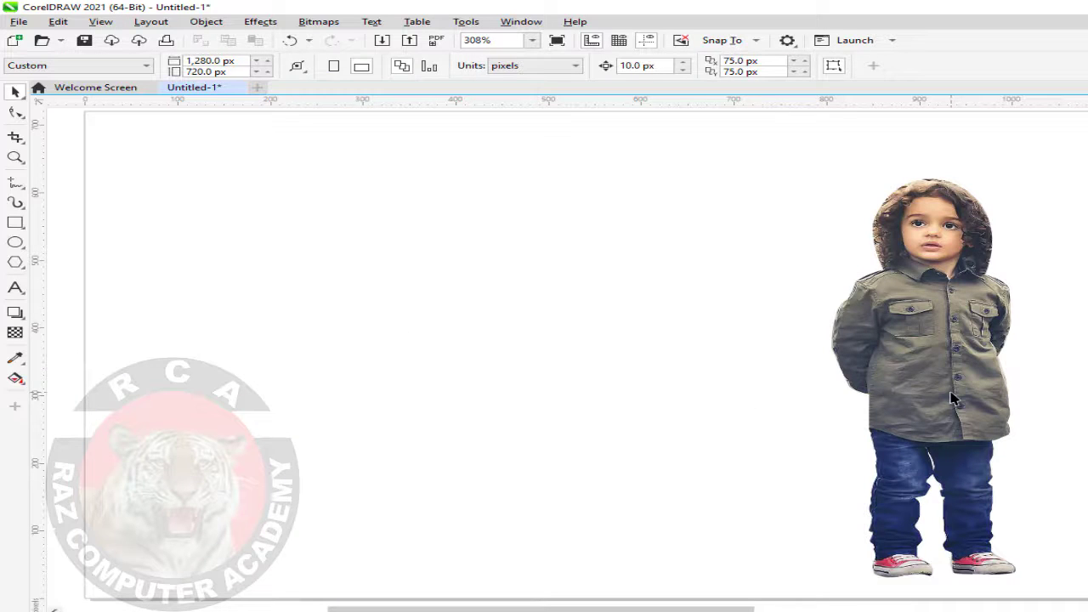
# Move the cutout child to the left part of the page
pyautogui.hotkey('shift', 'F4')
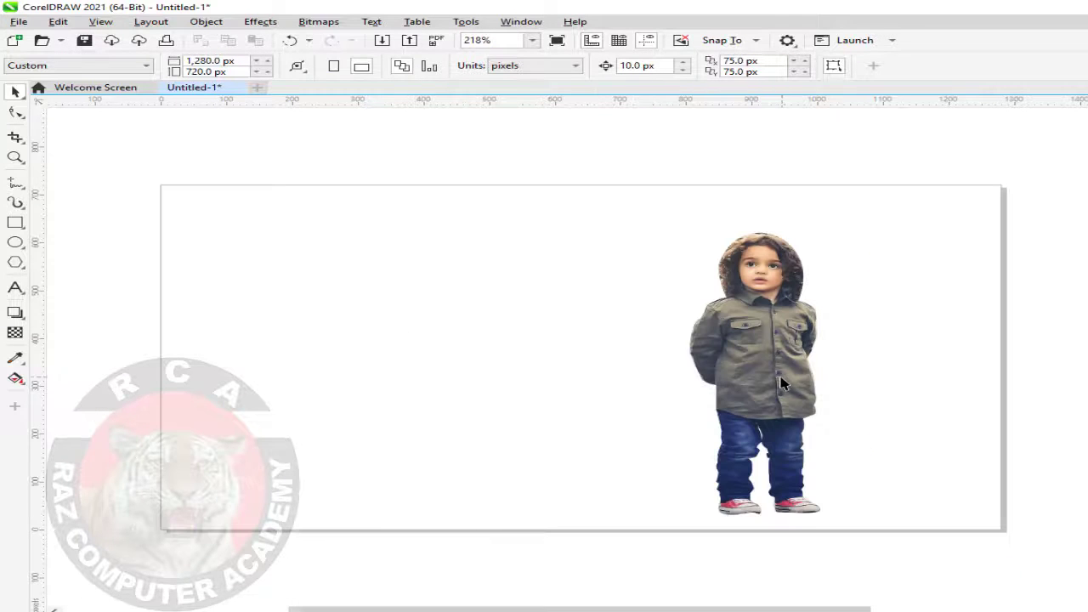
pyautogui.moveTo(782, 385); pyautogui.dragTo(315, 383)
# Import the white arched bridge photo from the pictures folder and place it beside the child, about 615 px wide
pyautogui.rightClick(584, 380)
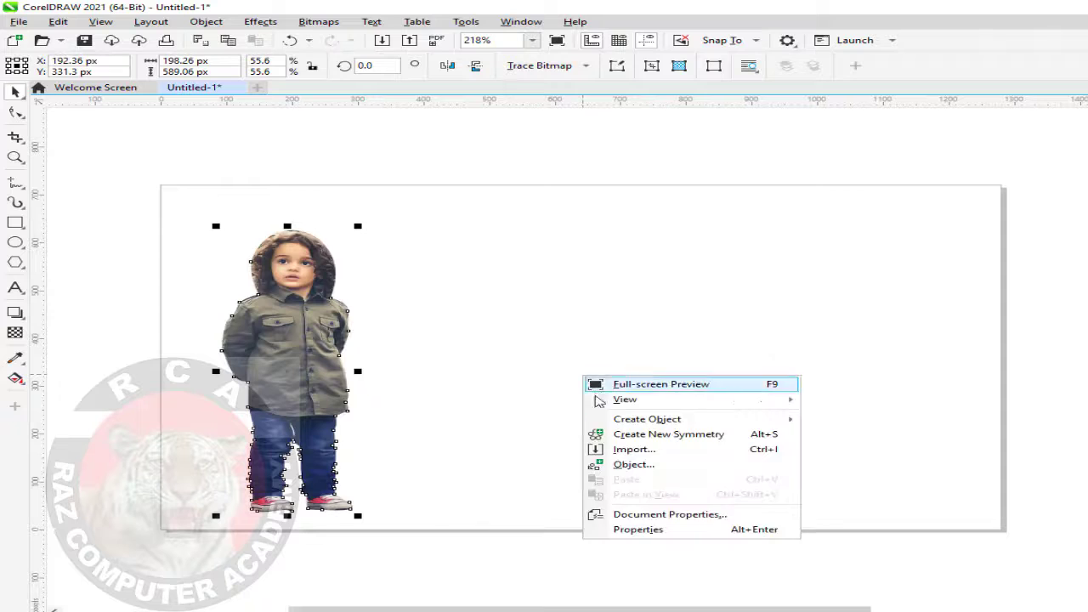
pyautogui.click(605, 448)
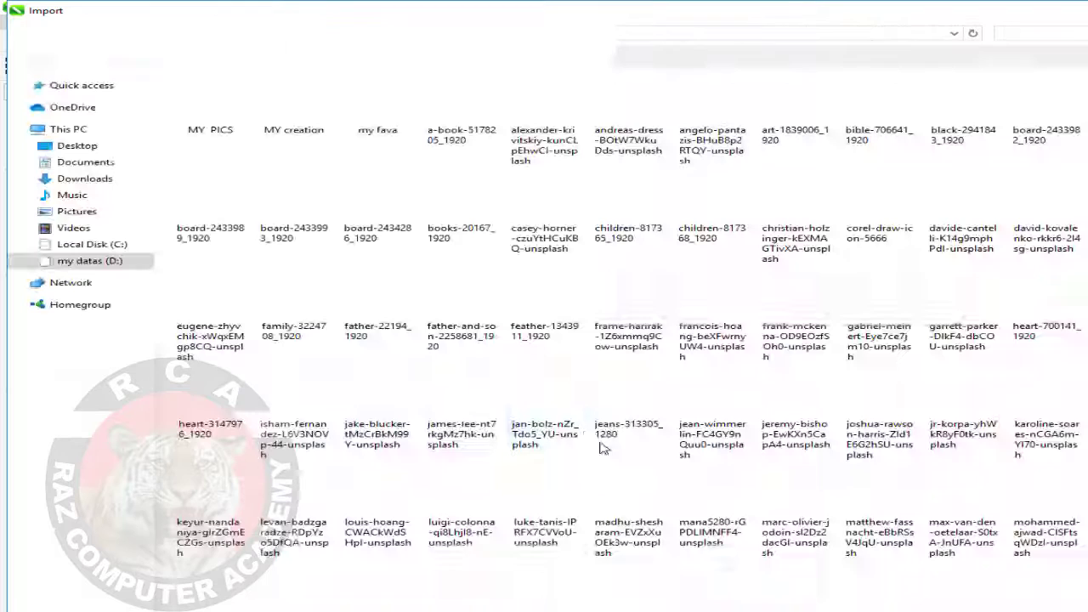
pyautogui.scroll(-3, 536, 406)
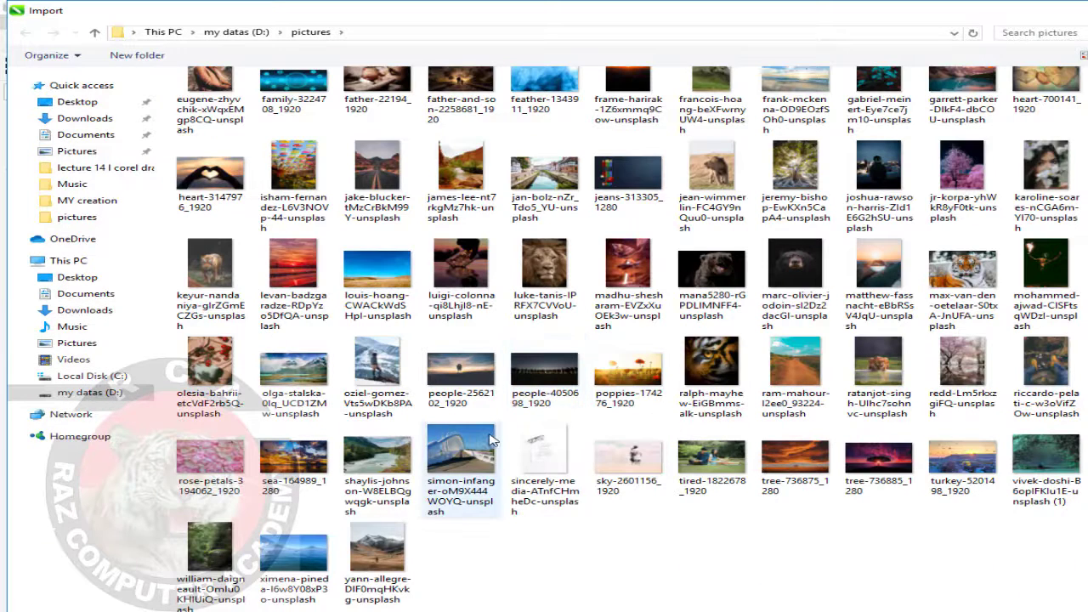
pyautogui.scroll(3, 491, 439)
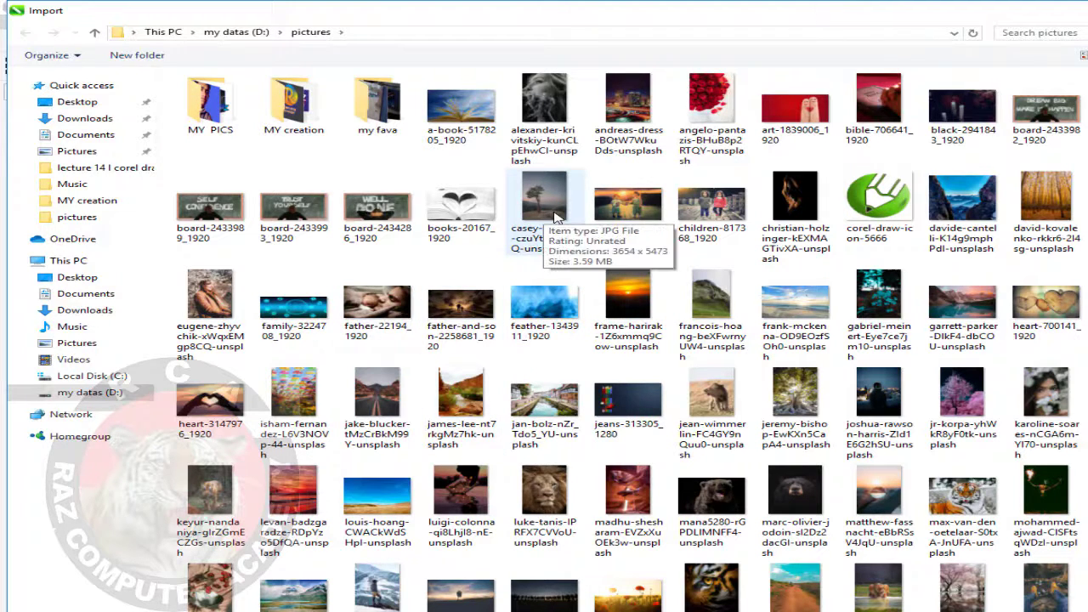
pyautogui.scroll(-3, 357, 425)
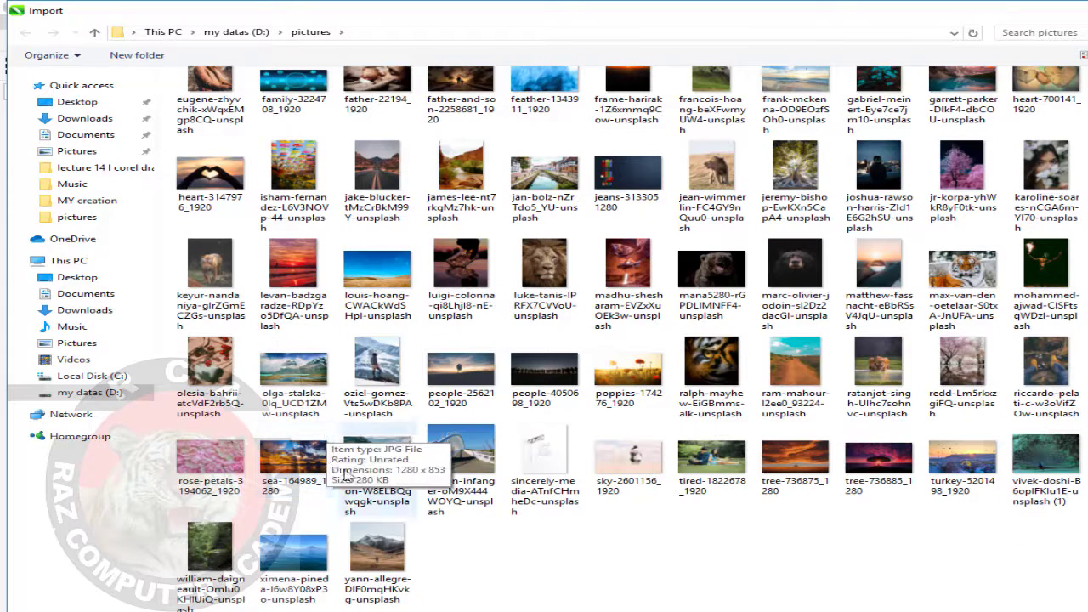
pyautogui.click(464, 474)
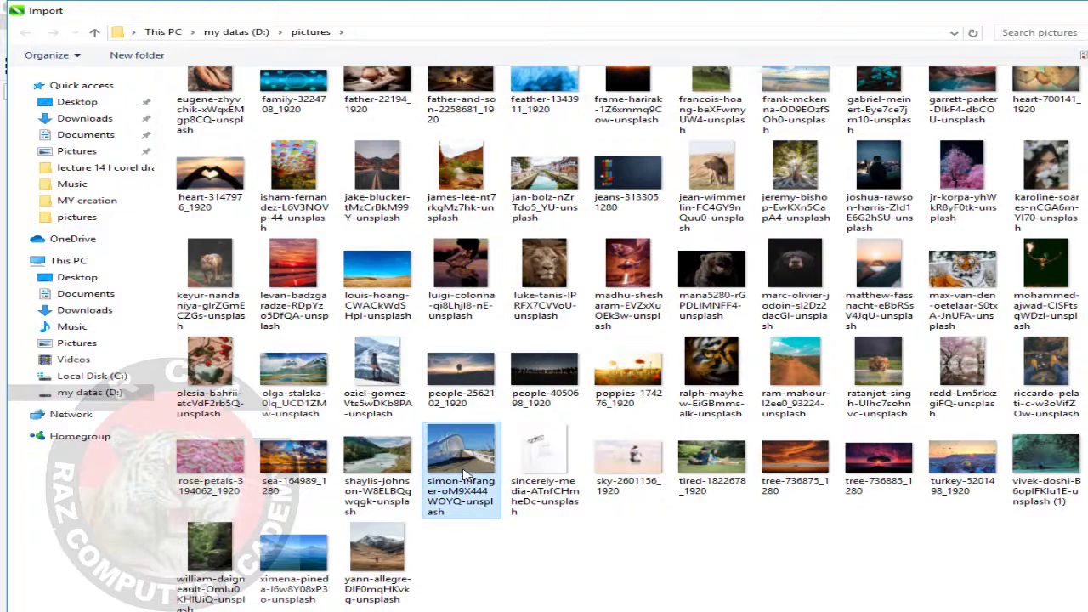
pyautogui.press('Return')
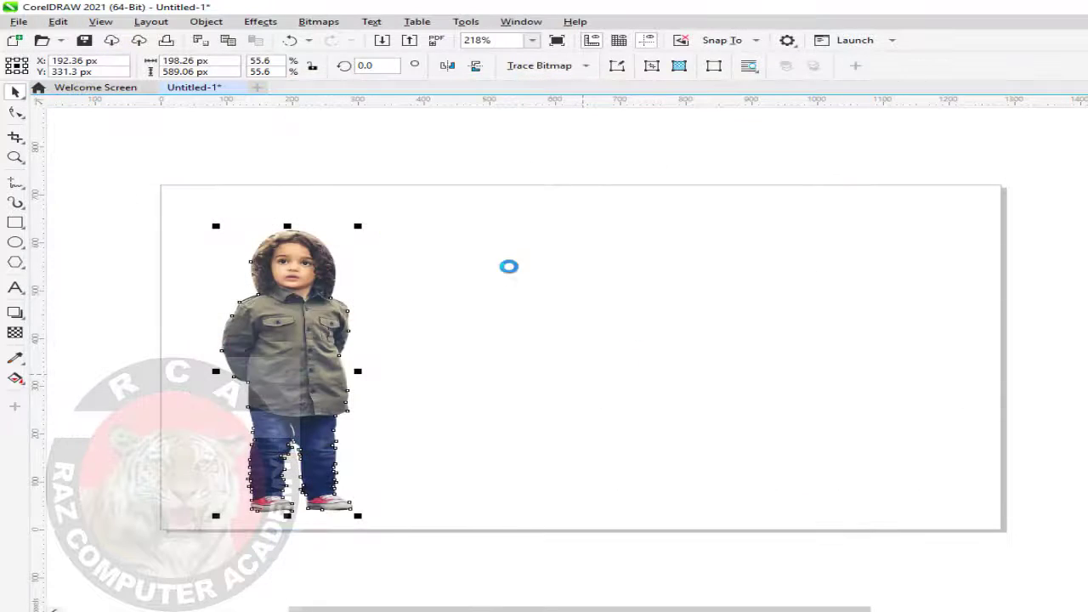
pyautogui.moveTo(404, 216); pyautogui.dragTo(1003, 515)
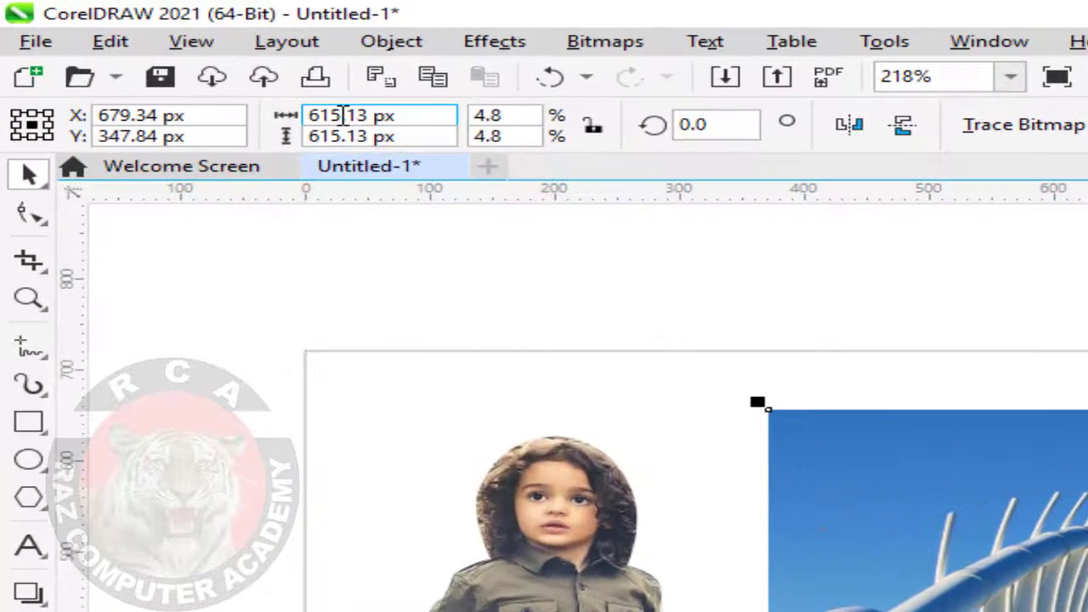
# Set the bridge photo's size to 1280 px wide and 720 px high
pyautogui.doubleClick(343, 114)
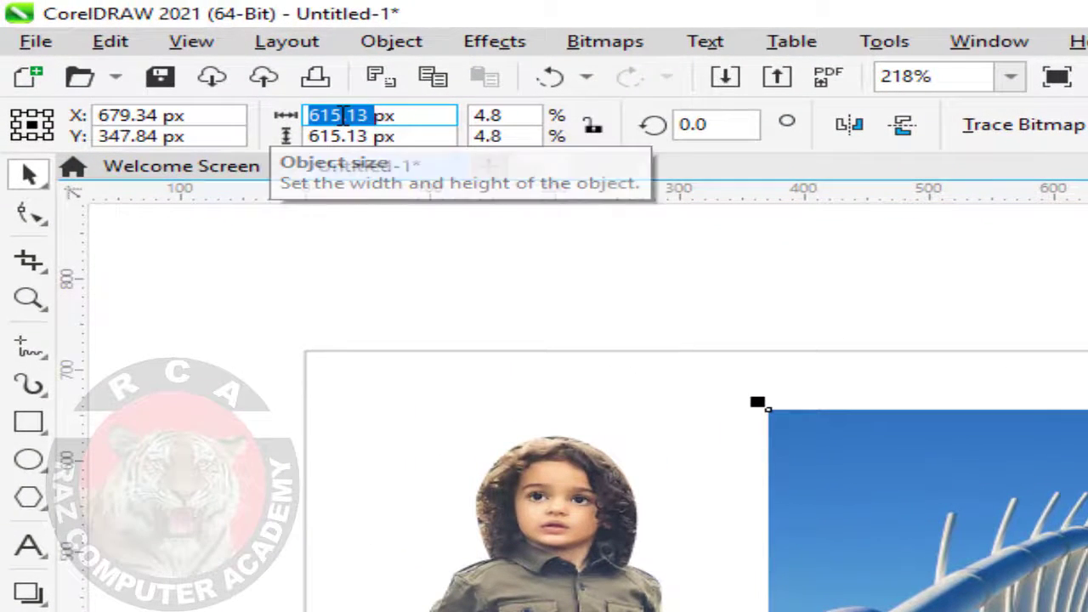
pyautogui.write('1280')
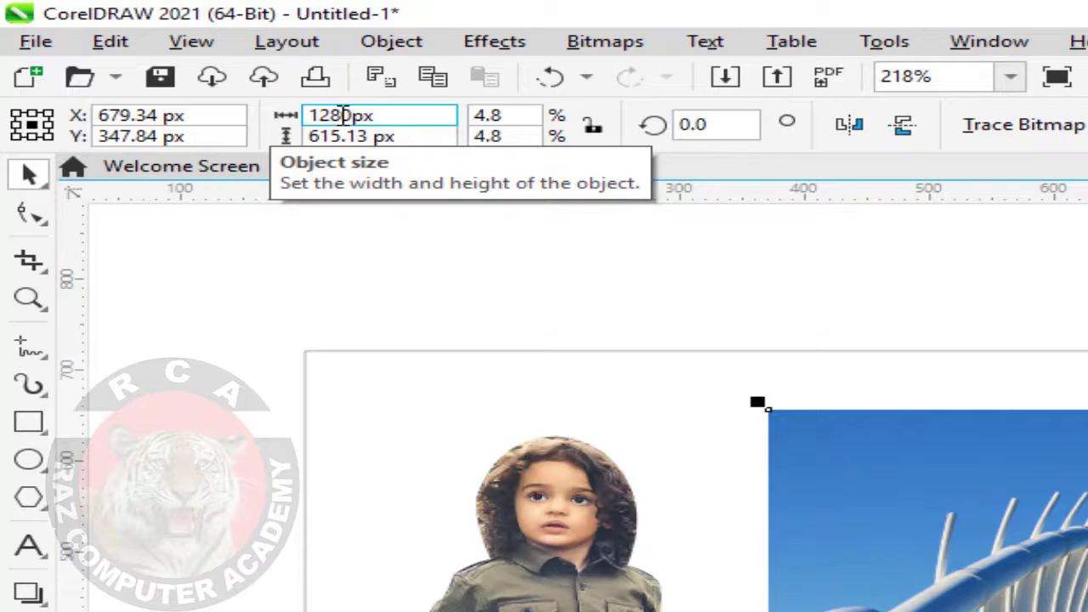
pyautogui.press('Tab')
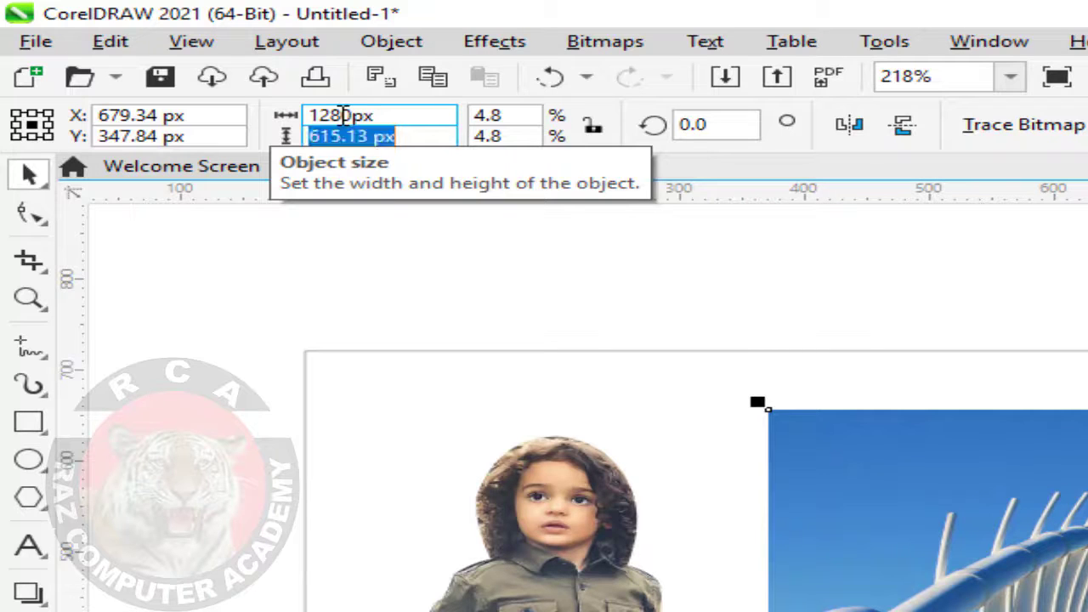
pyautogui.write('720')
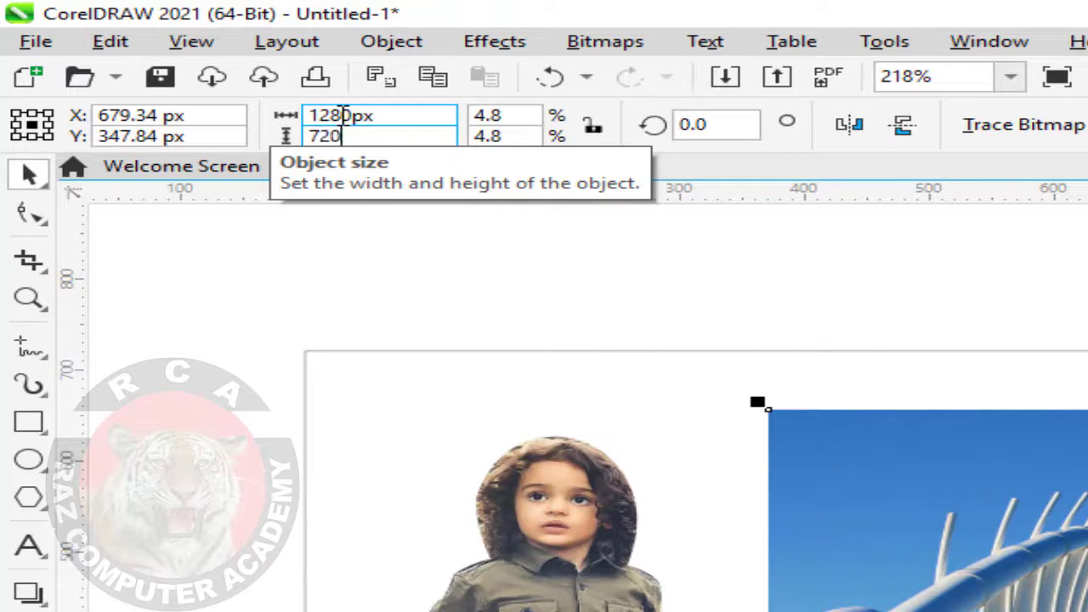
pyautogui.press('Return')
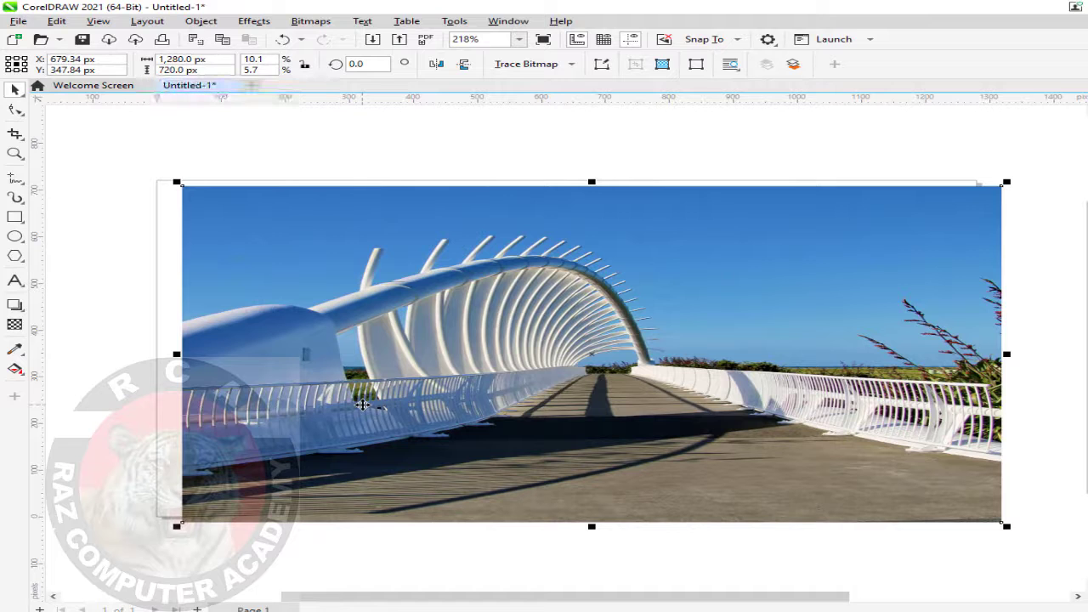
# Centre the bridge photo on the page and send it to the back, behind the cutout child
pyautogui.press('p')
pyautogui.hotkey('shift', 'pagedown')
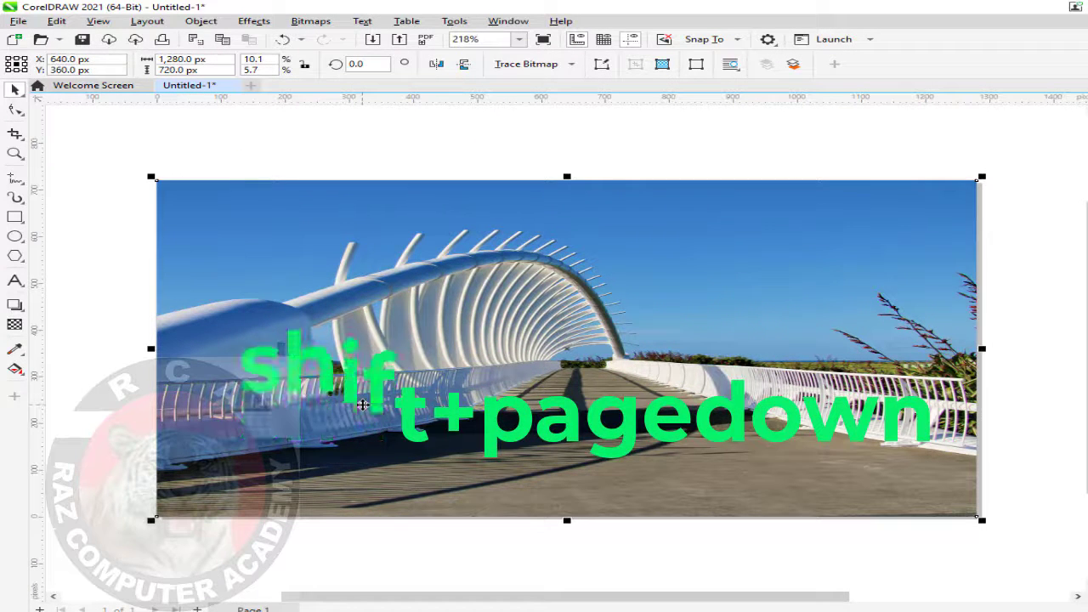
pyautogui.hotkey('shift', 'pagedown')
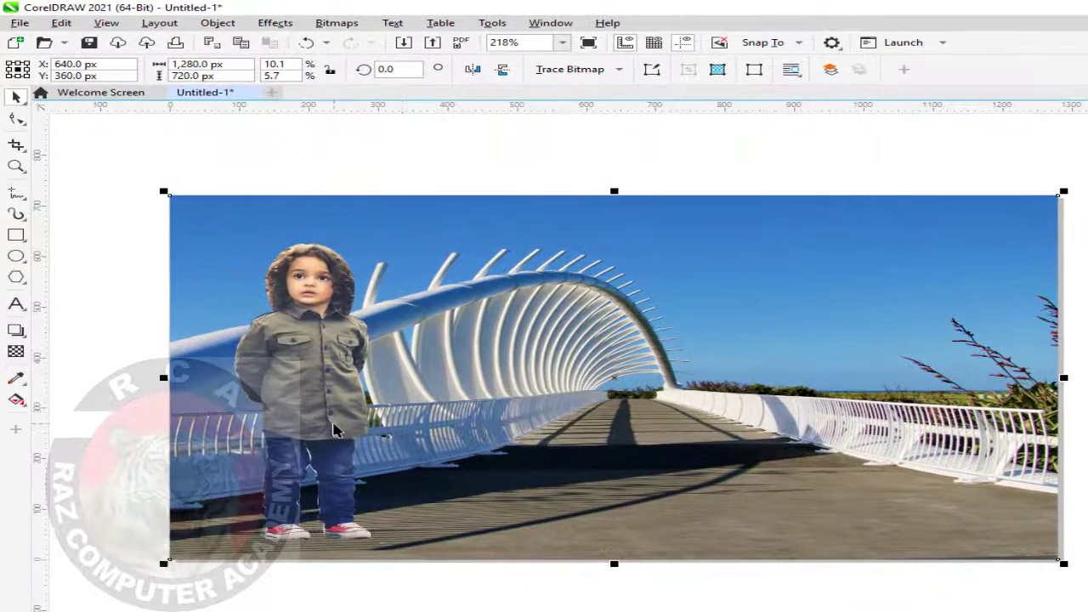
# Move the cutout child onto the walkway, right of centre in the bridge photo
pyautogui.moveTo(334, 429); pyautogui.dragTo(741, 399)
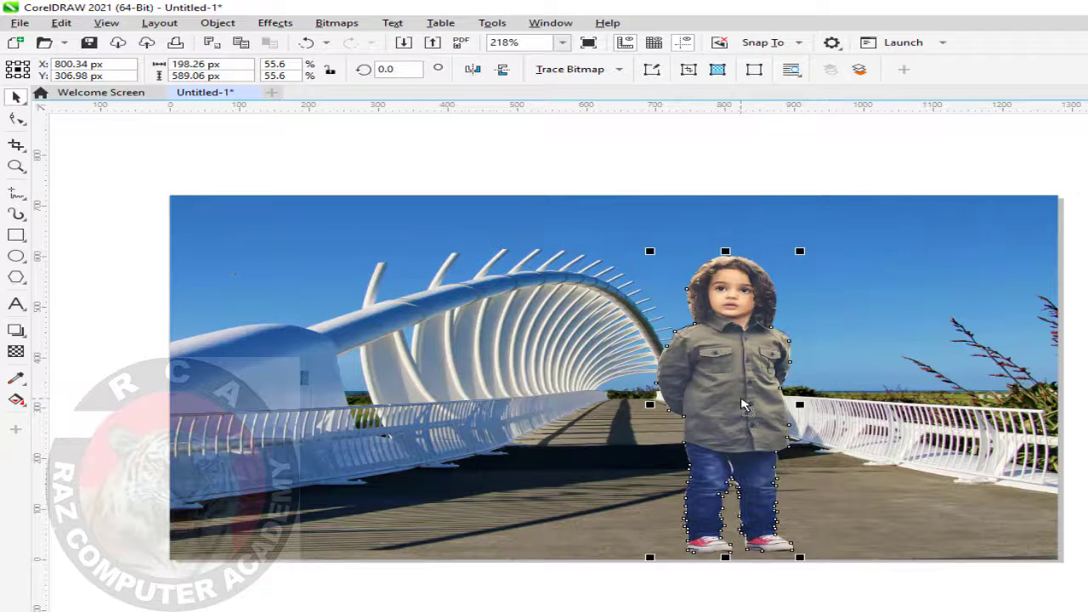
pyautogui.click(841, 449)
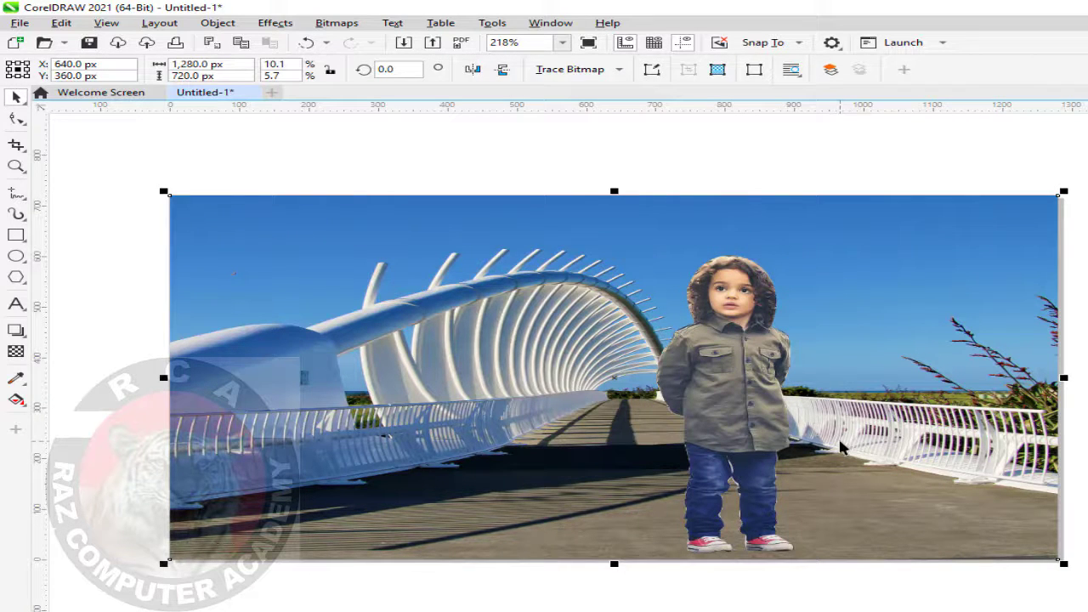